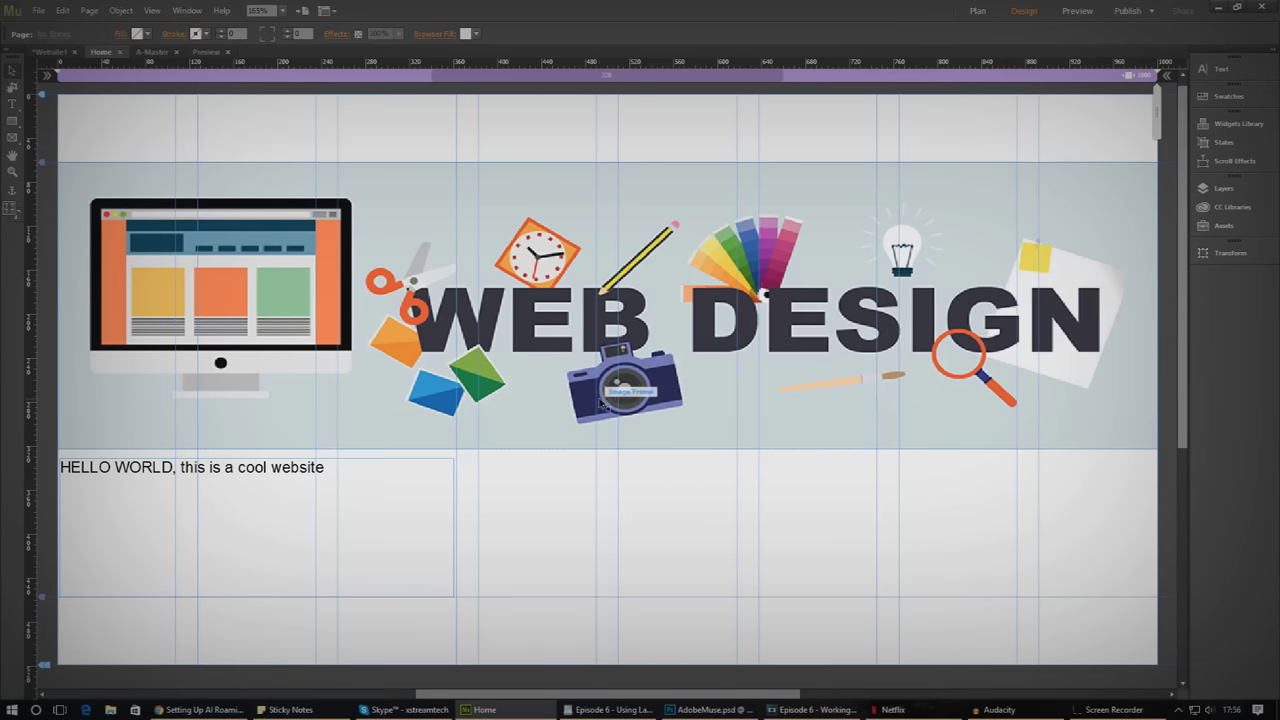
- Show the Layers panel and expand Layer 1 to list Banner.png and the HELLO WORLD text
click(1216, 192)
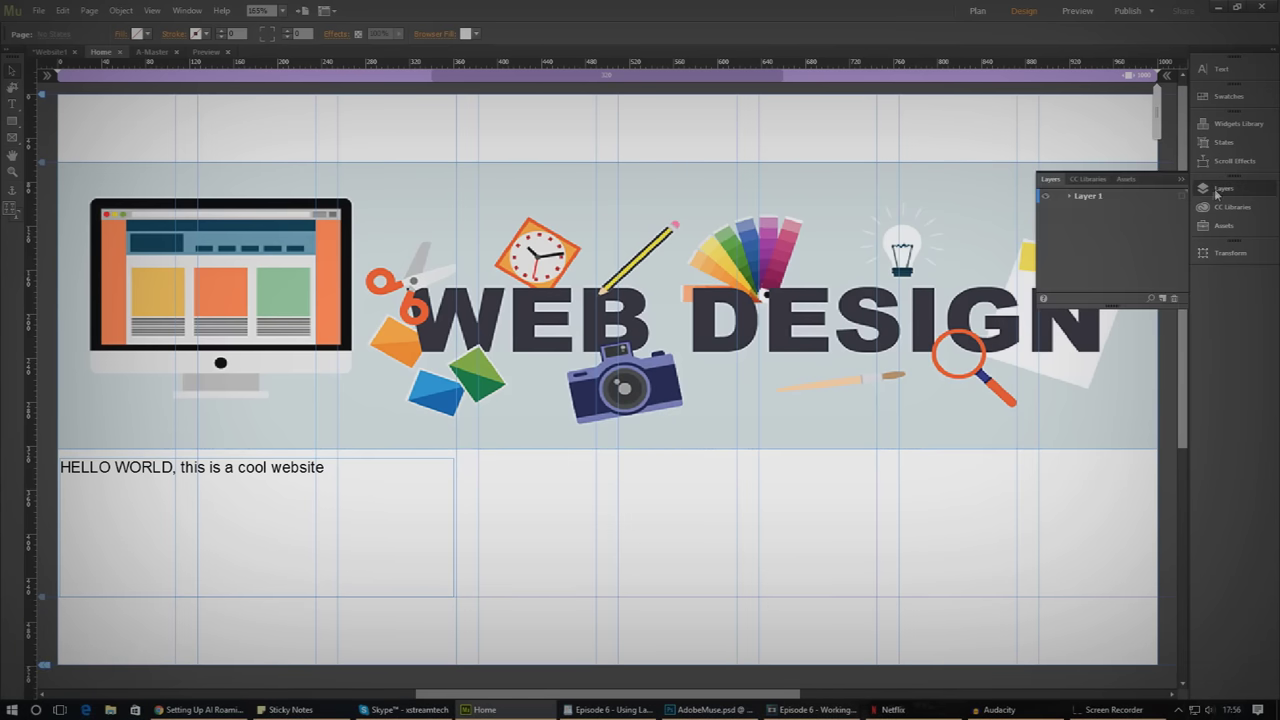
click(1070, 197)
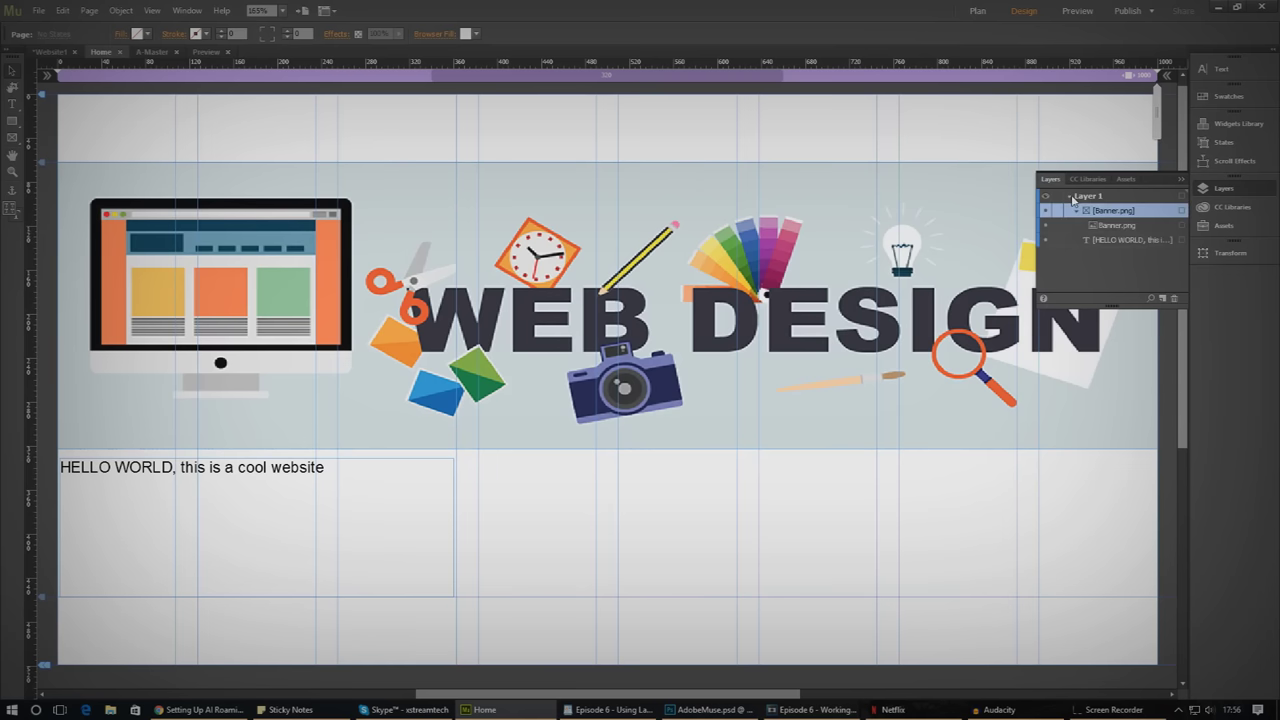
click(1112, 227)
click(1115, 241)
click(1114, 228)
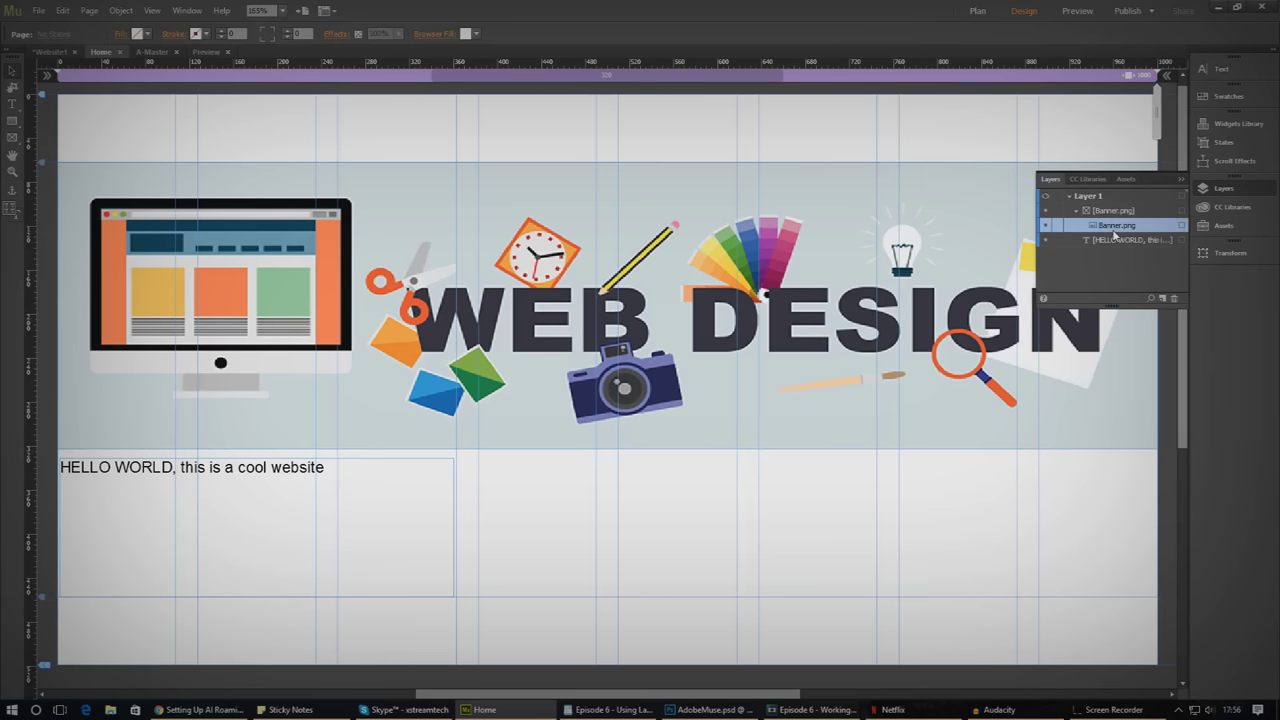
click(1115, 242)
click(1114, 228)
click(1114, 242)
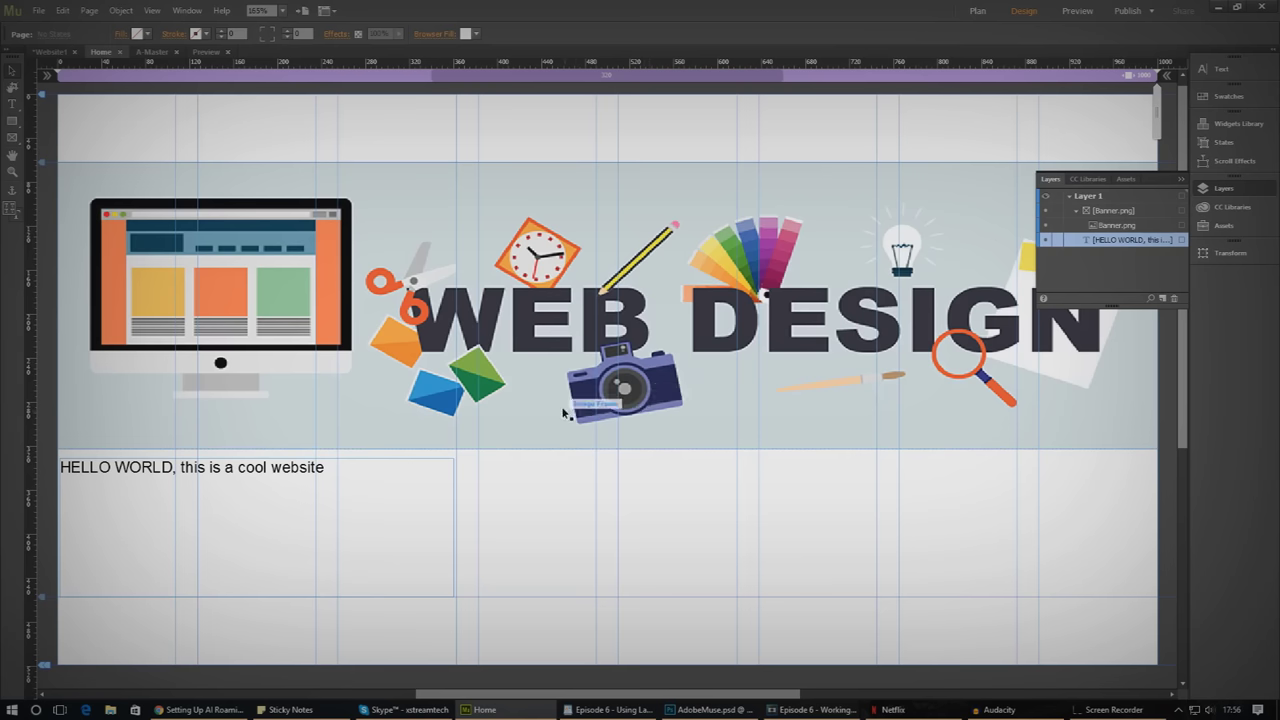
- Stack HELLO WORLD above Banner.png and place the text frame on the banner's lower right
click(260, 477)
drag(259, 495, 297, 492)
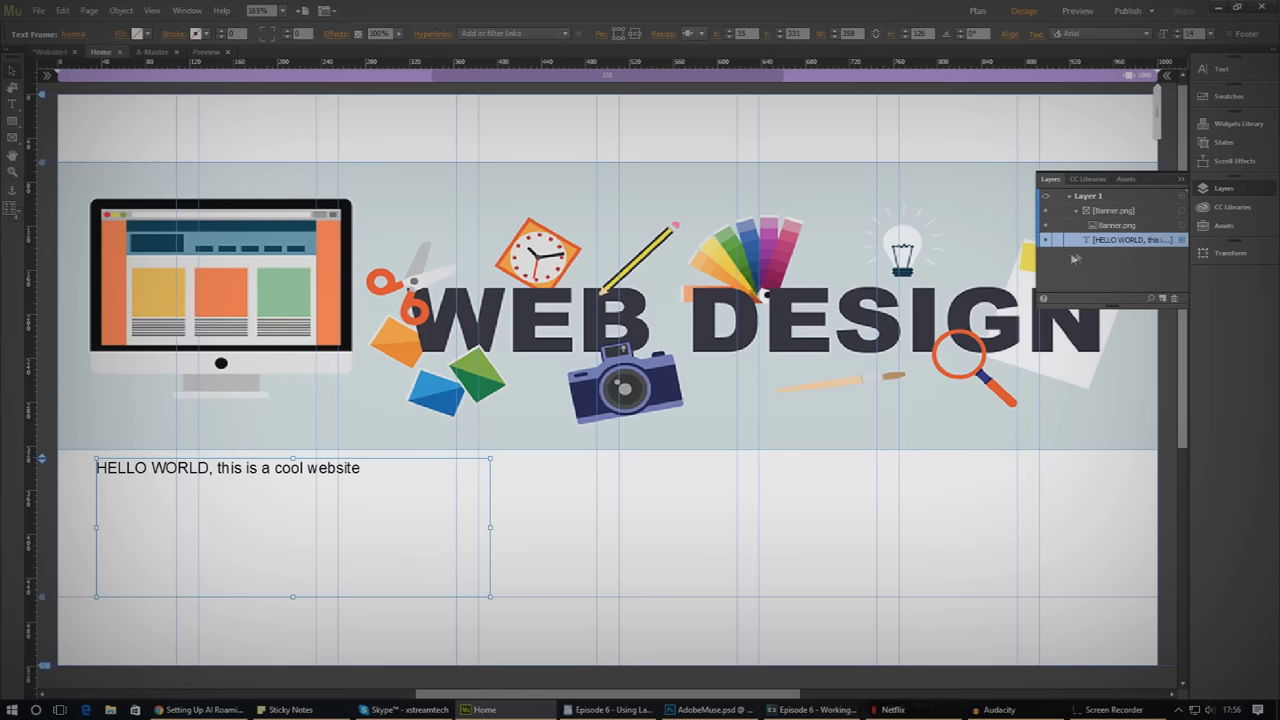
drag(1100, 243, 1088, 204)
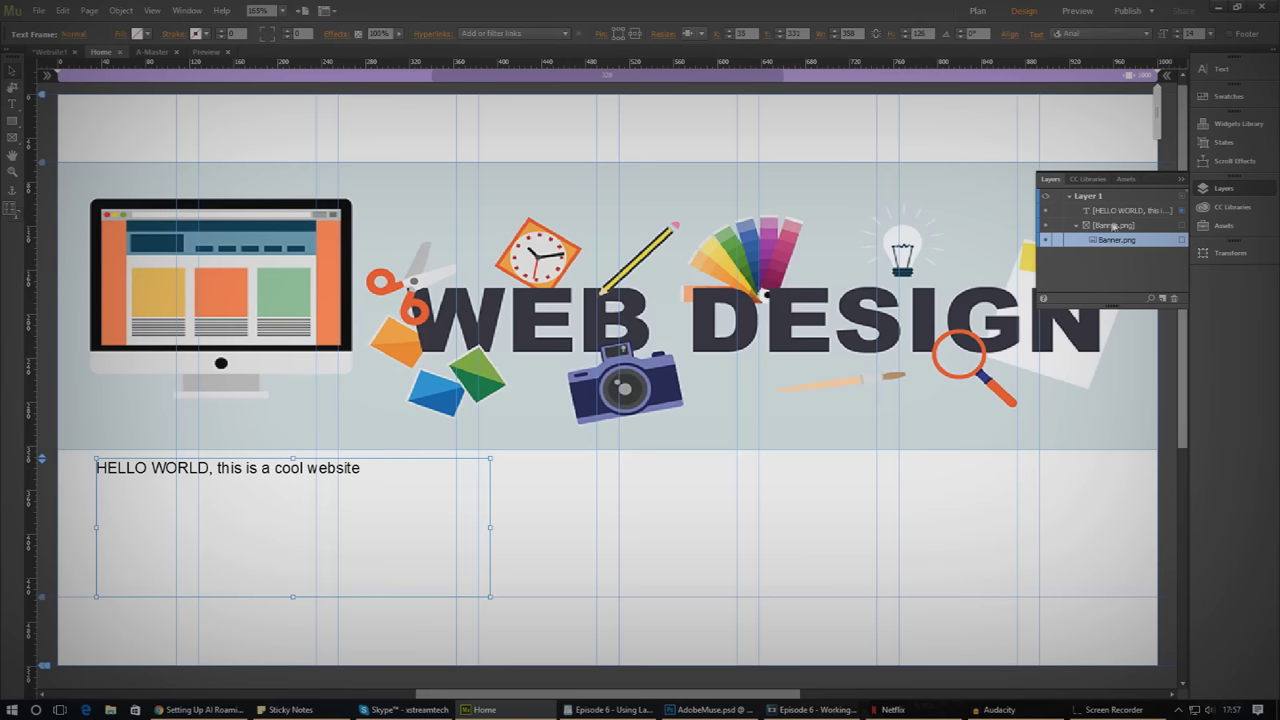
click(1077, 226)
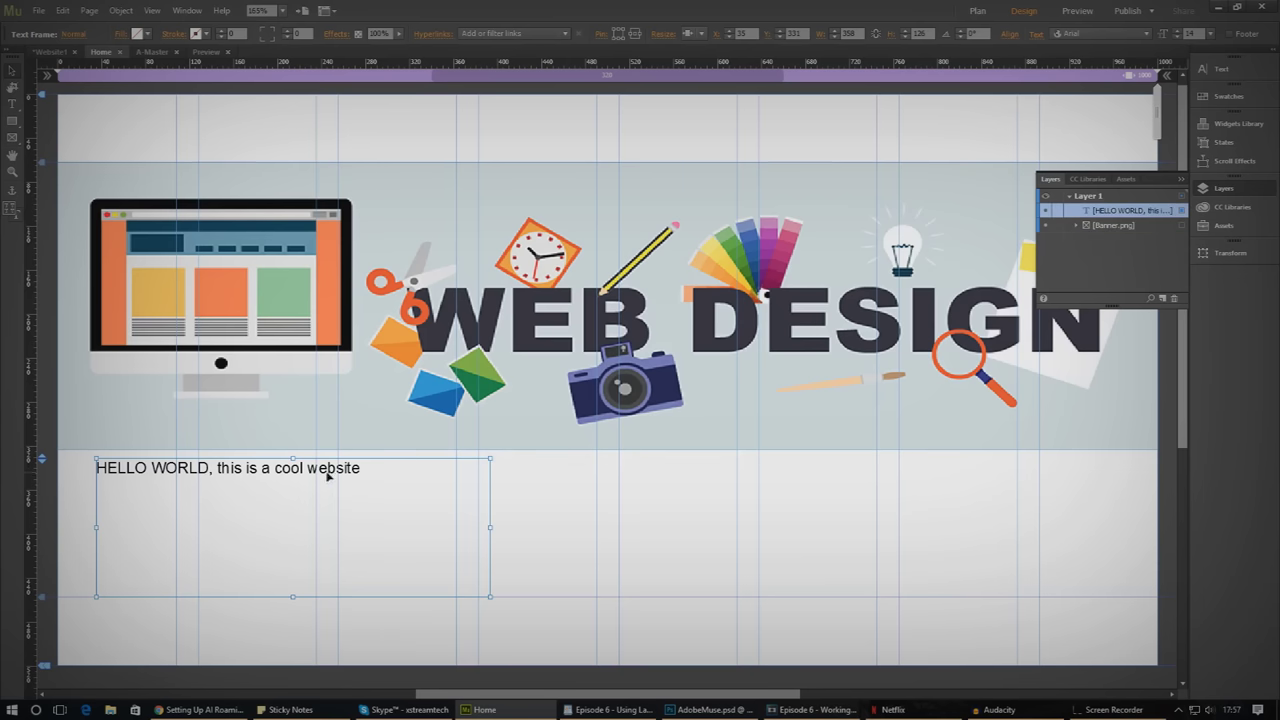
drag(328, 476, 929, 434)
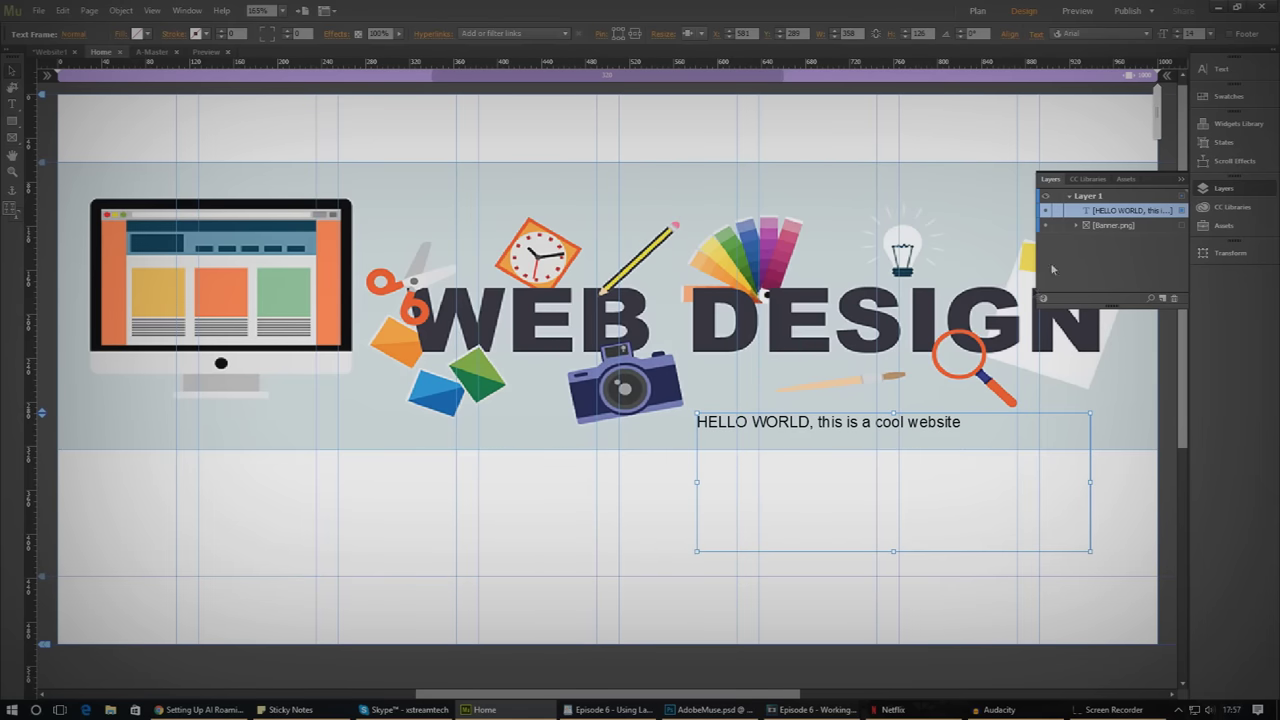
click(1070, 199)
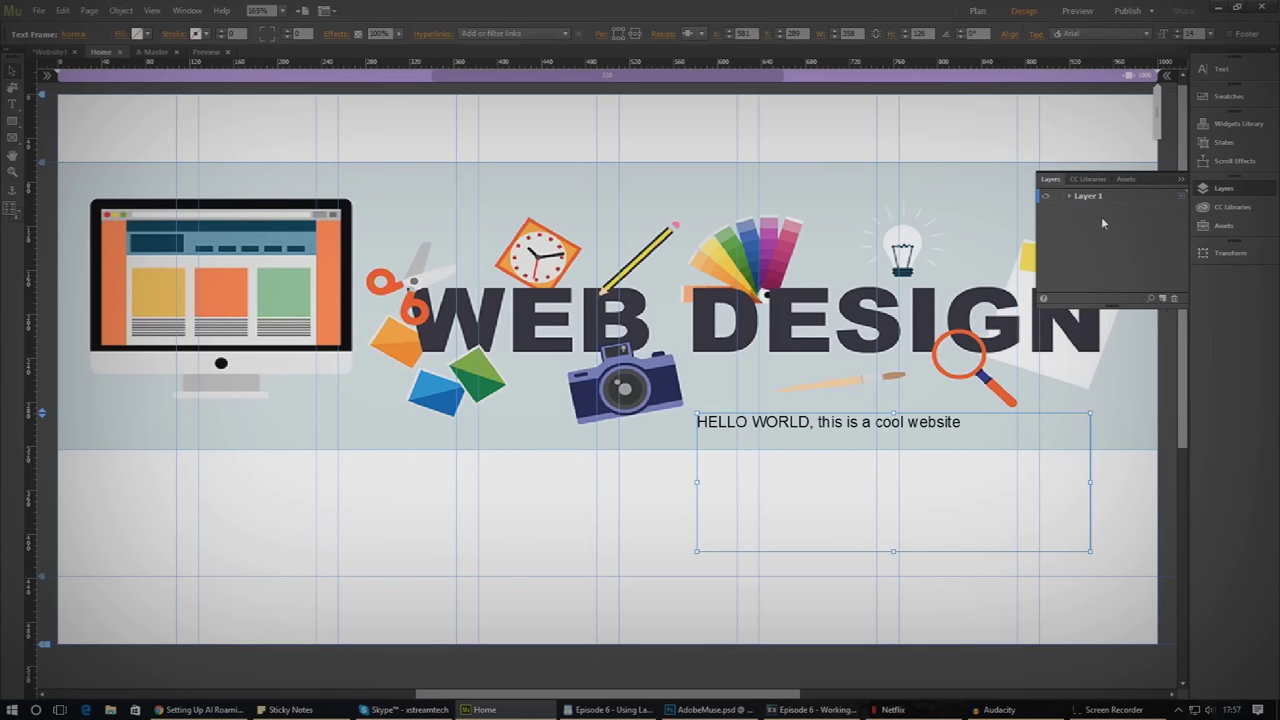
- Create Layer 2 above Layer 1 and rename it 'Content'
click(1162, 299)
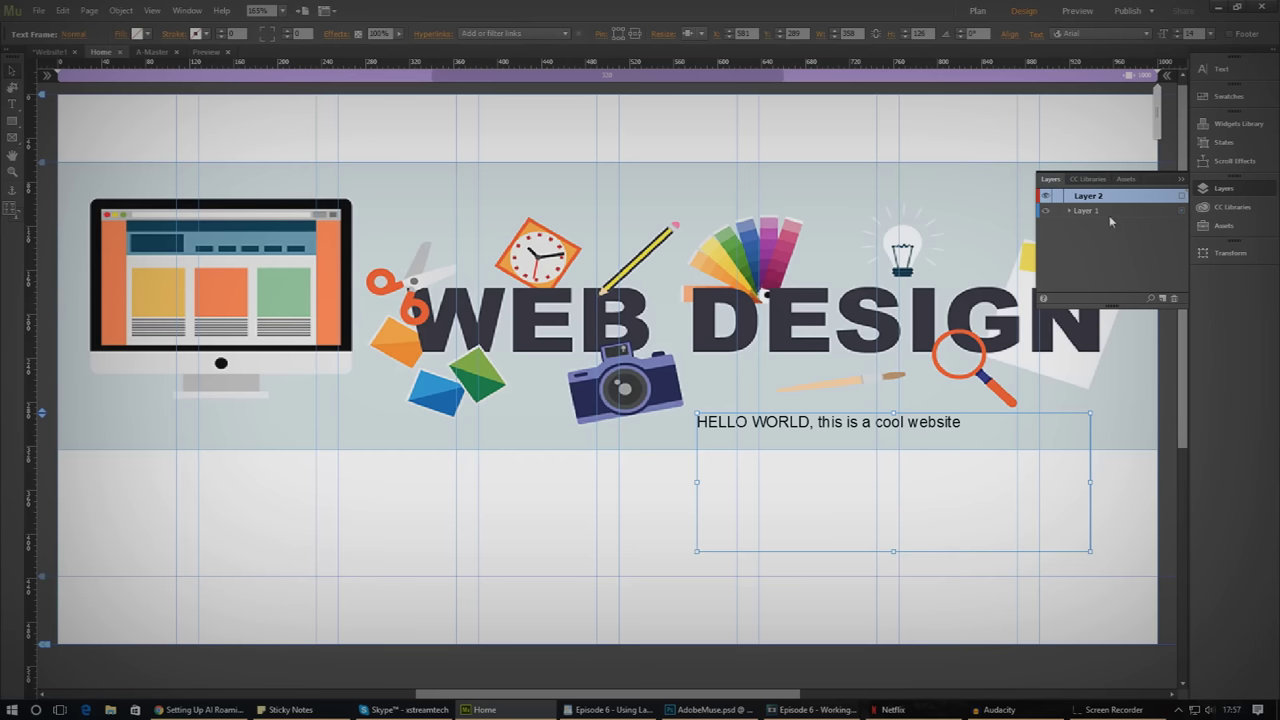
right_click(1090, 198)
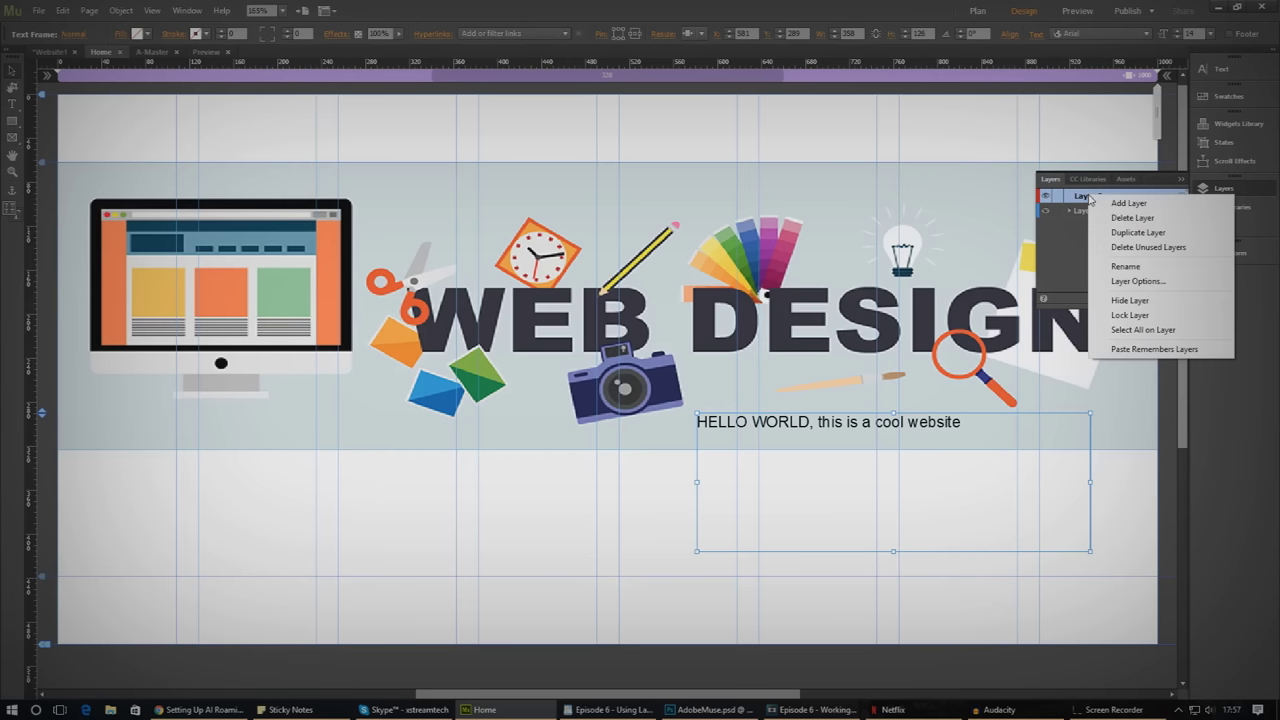
click(1130, 268)
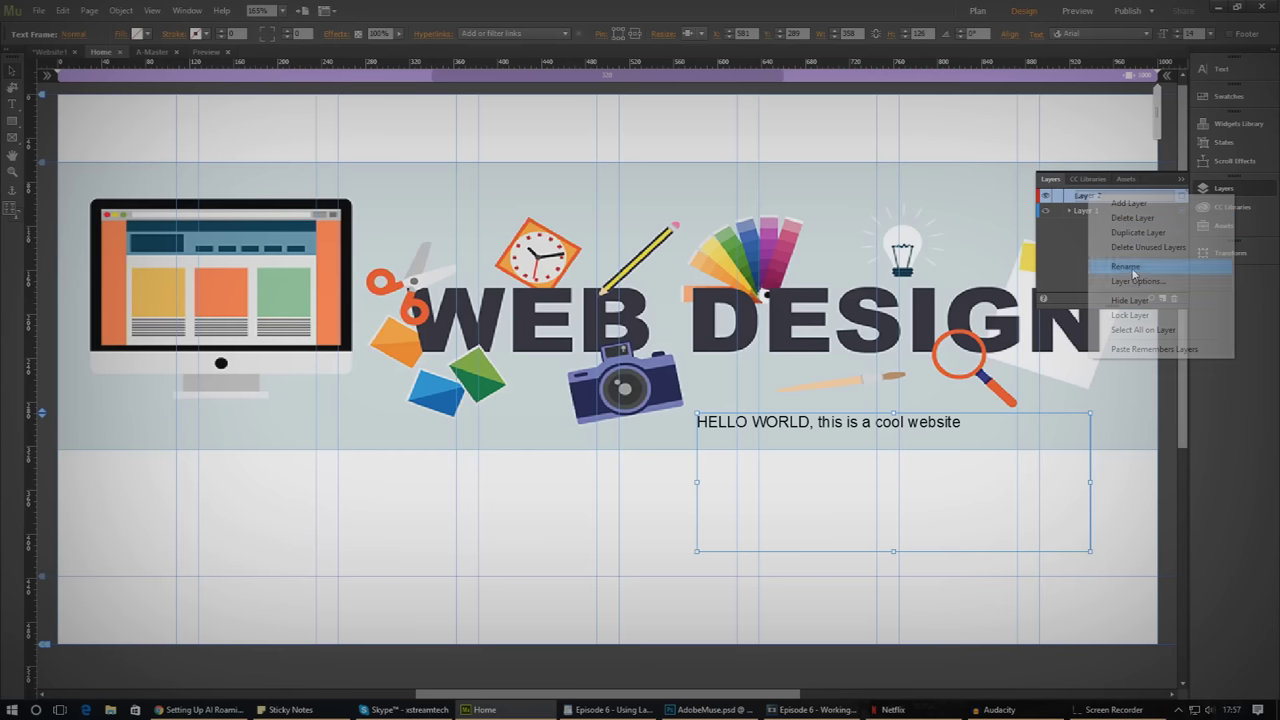
text(Content)
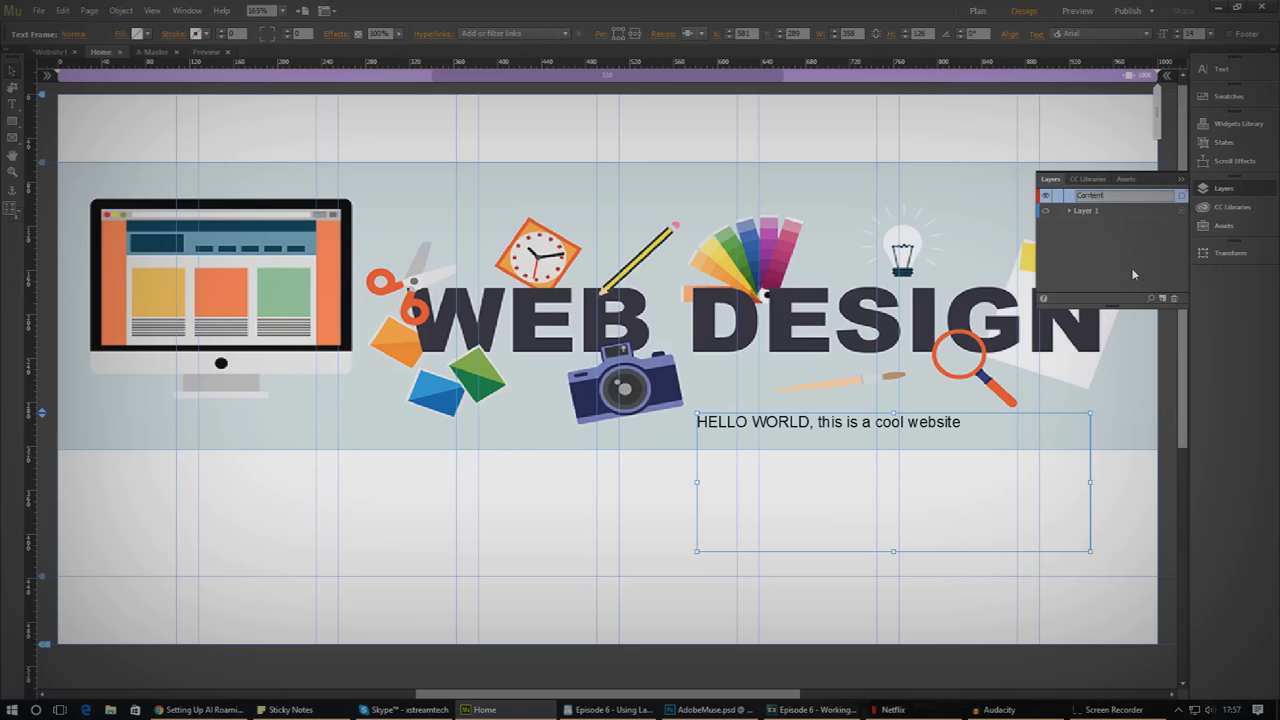
key(Return)
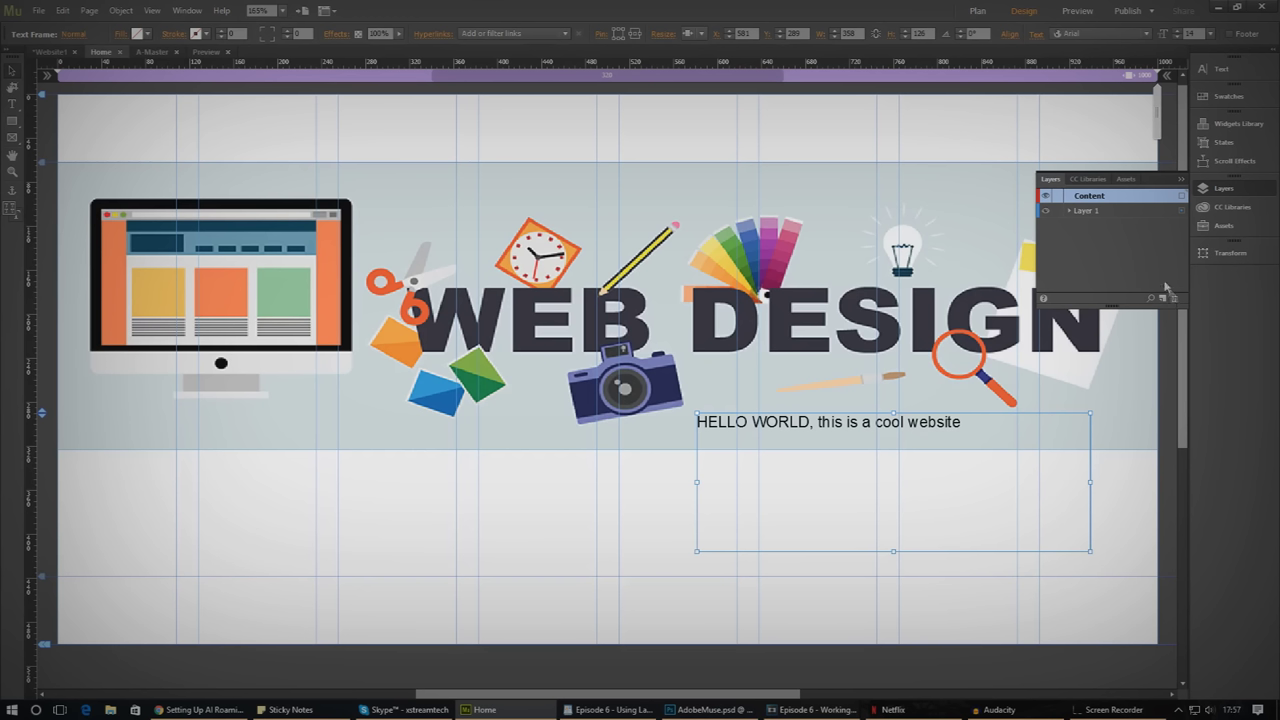
- Move the HELLO WORLD text and Banner.png from Layer 1 into the Content layer
click(1103, 212)
click(1137, 199)
click(1137, 211)
click(1135, 199)
click(1137, 211)
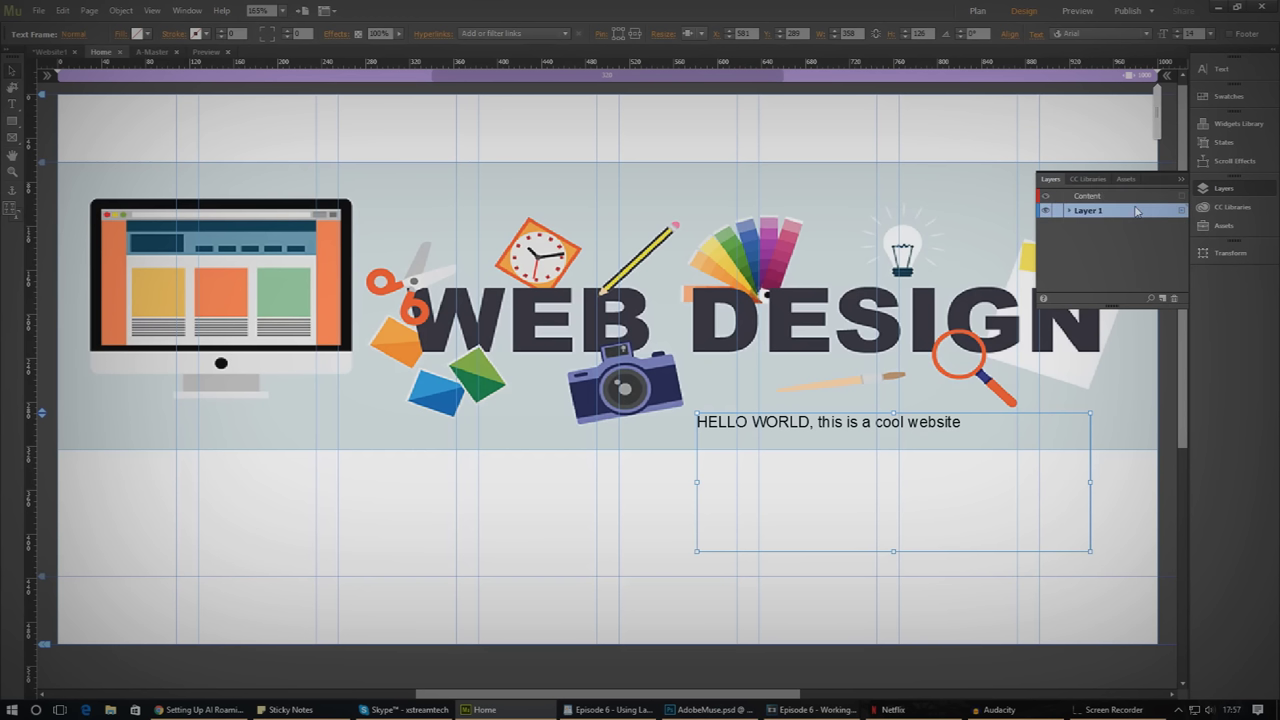
click(1135, 199)
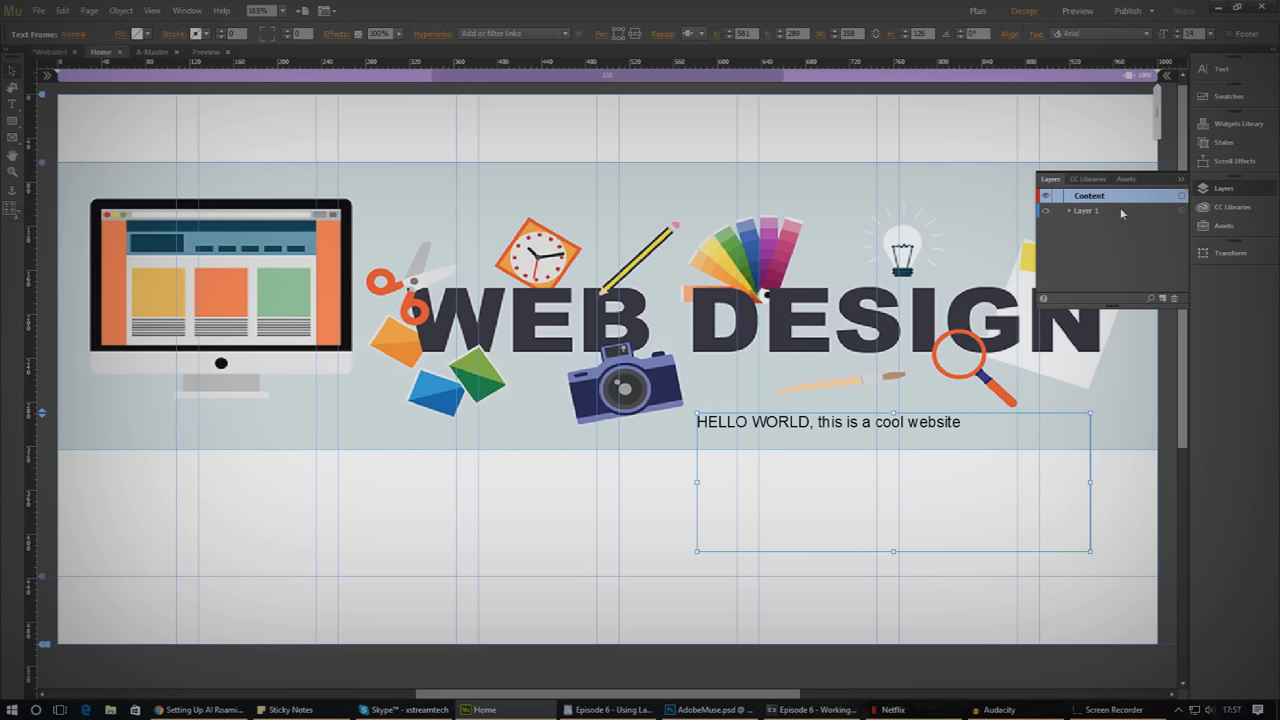
click(1120, 209)
click(1071, 211)
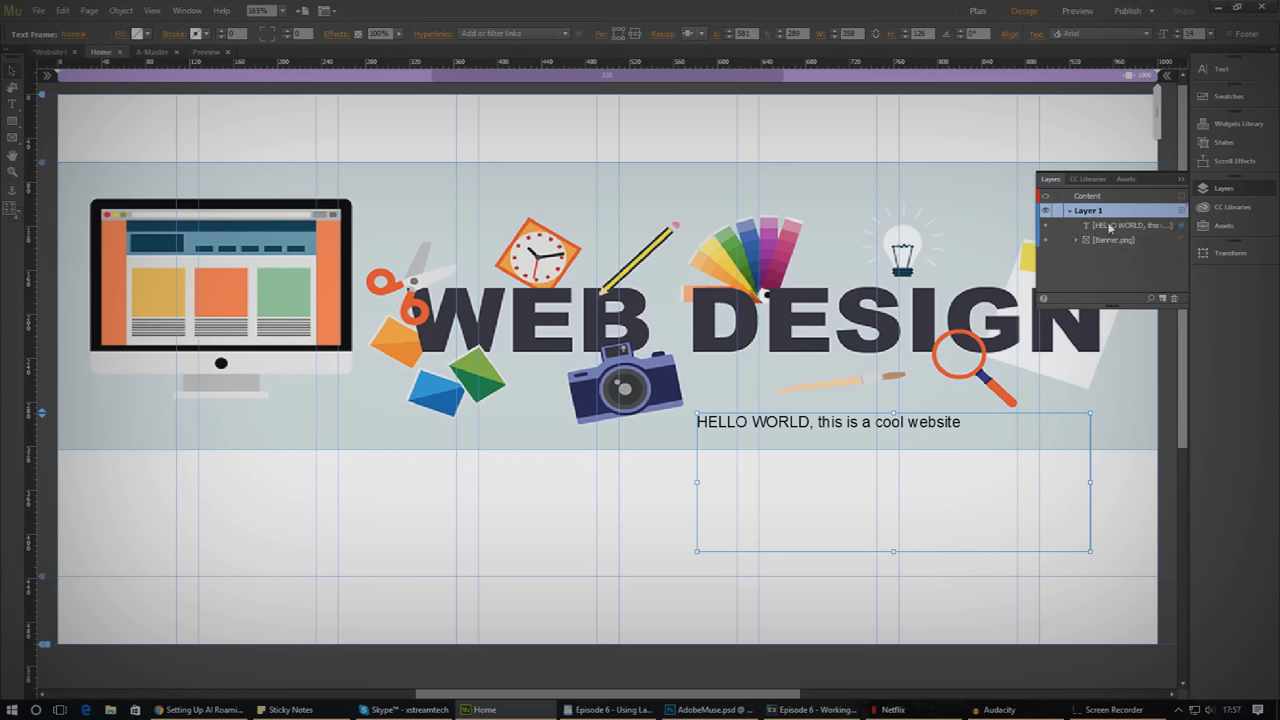
click(1122, 230)
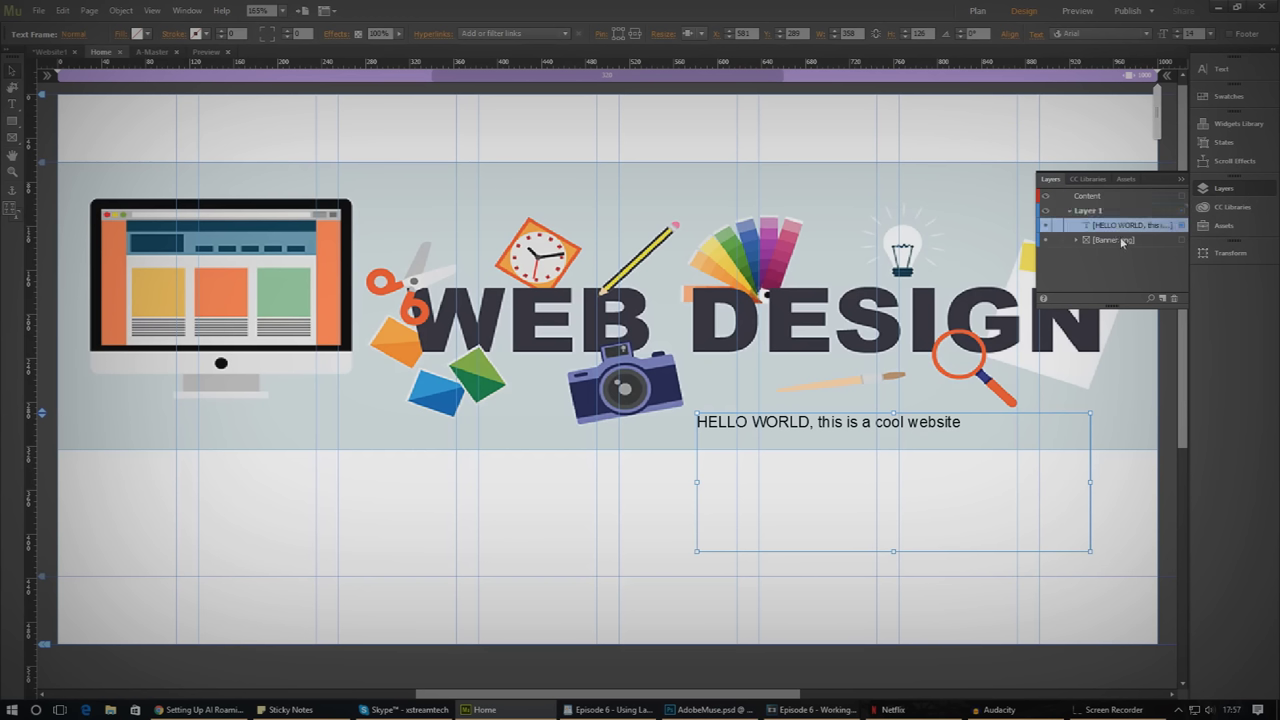
shift+click(1122, 242)
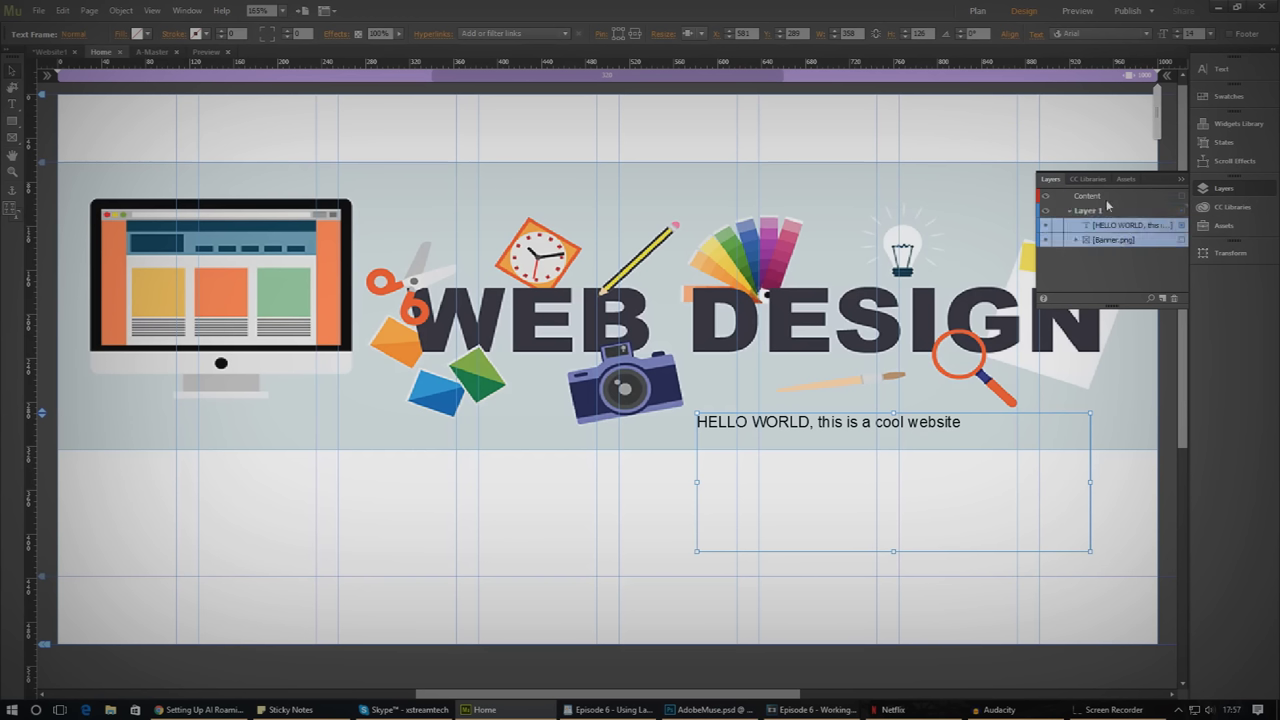
mouse_move(1115, 226)
mouse_down()
mouse_move(1101, 198)
mouse_move(1101, 212)
mouse_up()
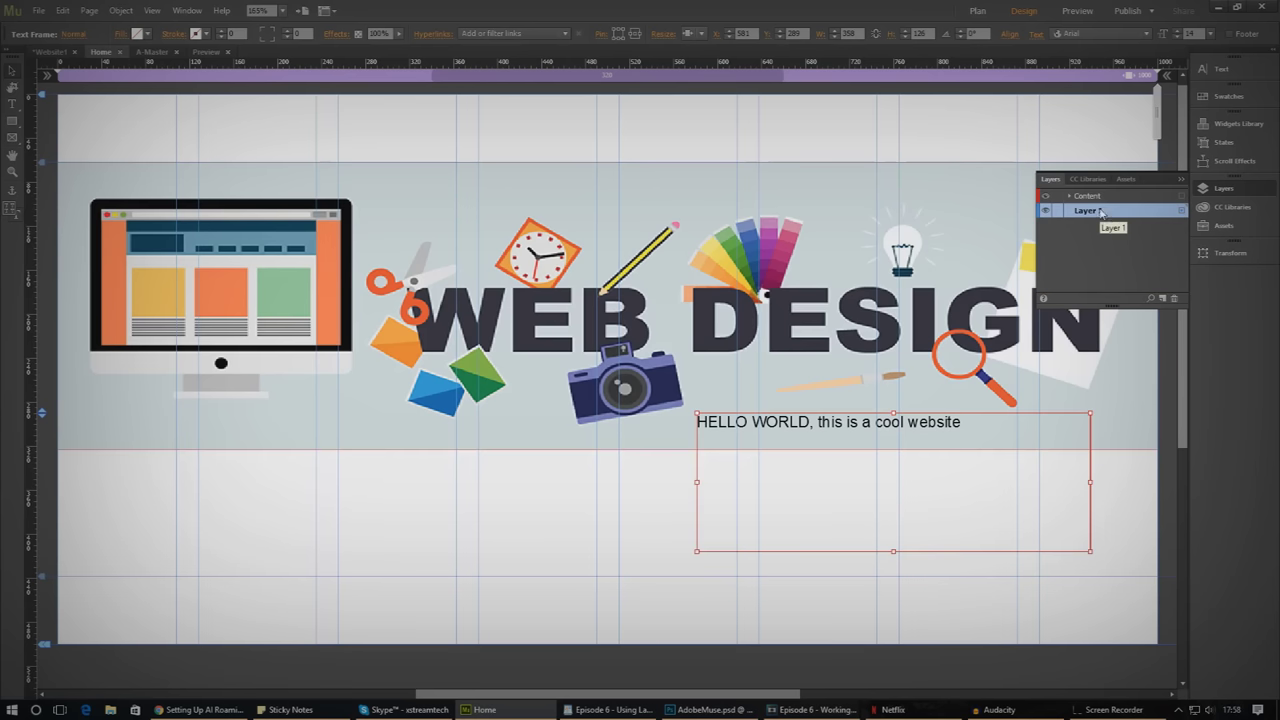
- Hide and re-show the Content layer, leaving it expanded with its contents listed
click(1069, 196)
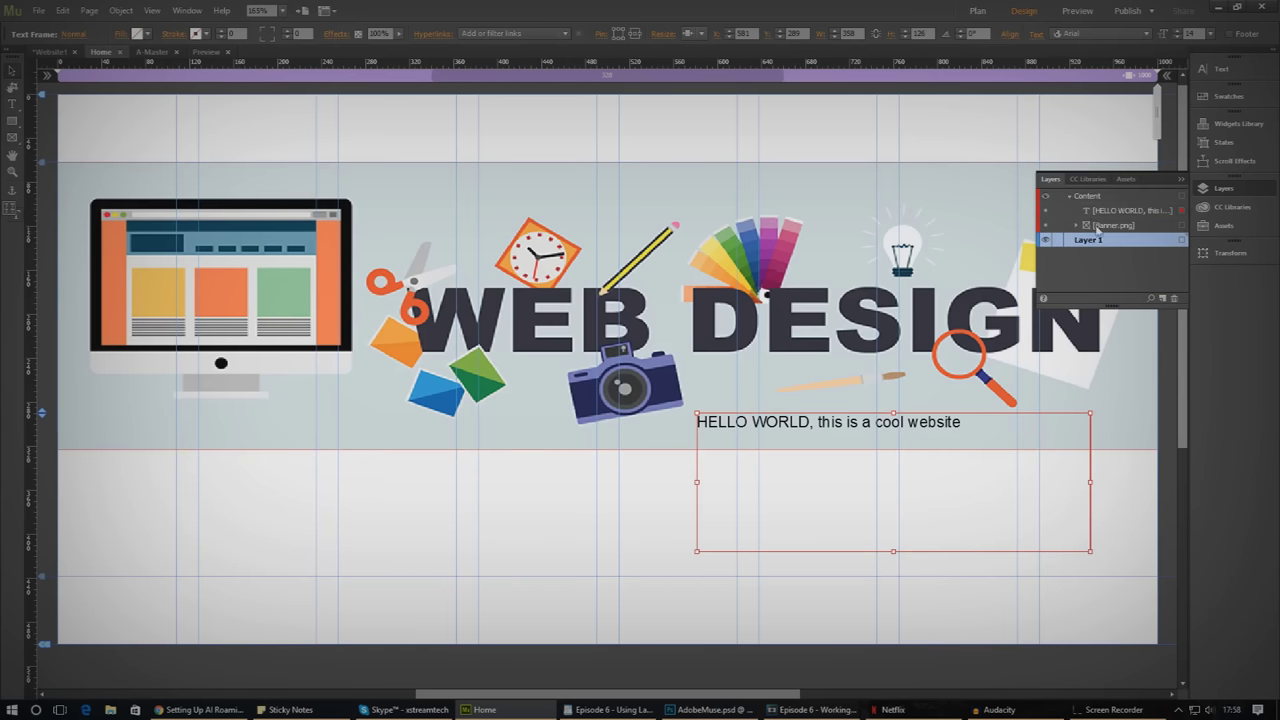
click(1046, 197)
click(1047, 198)
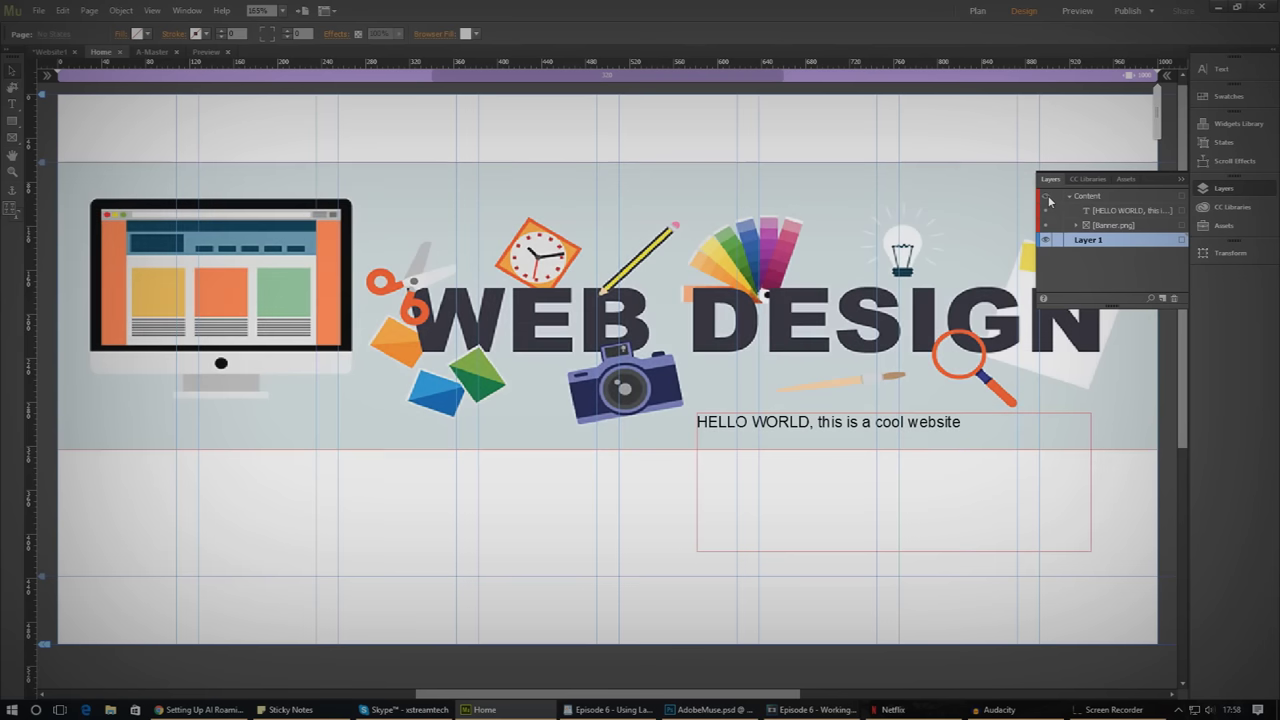
click(1069, 196)
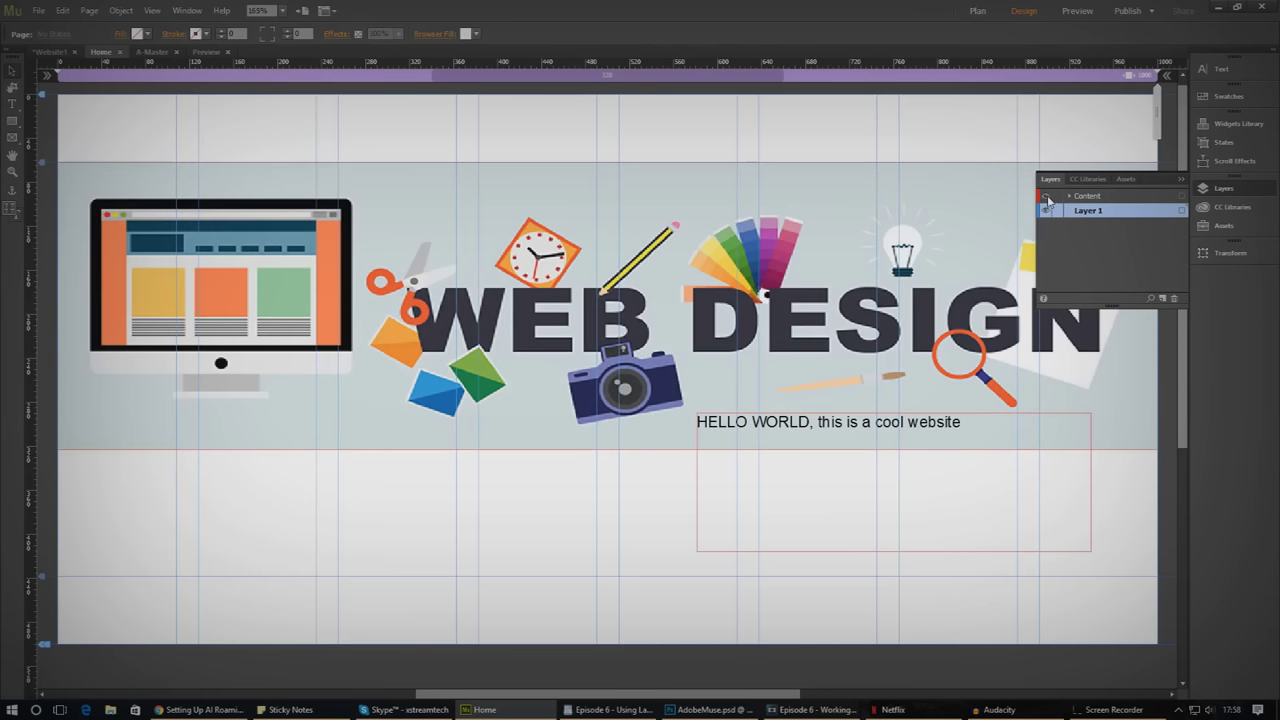
click(1046, 197)
click(1046, 197)
click(1077, 198)
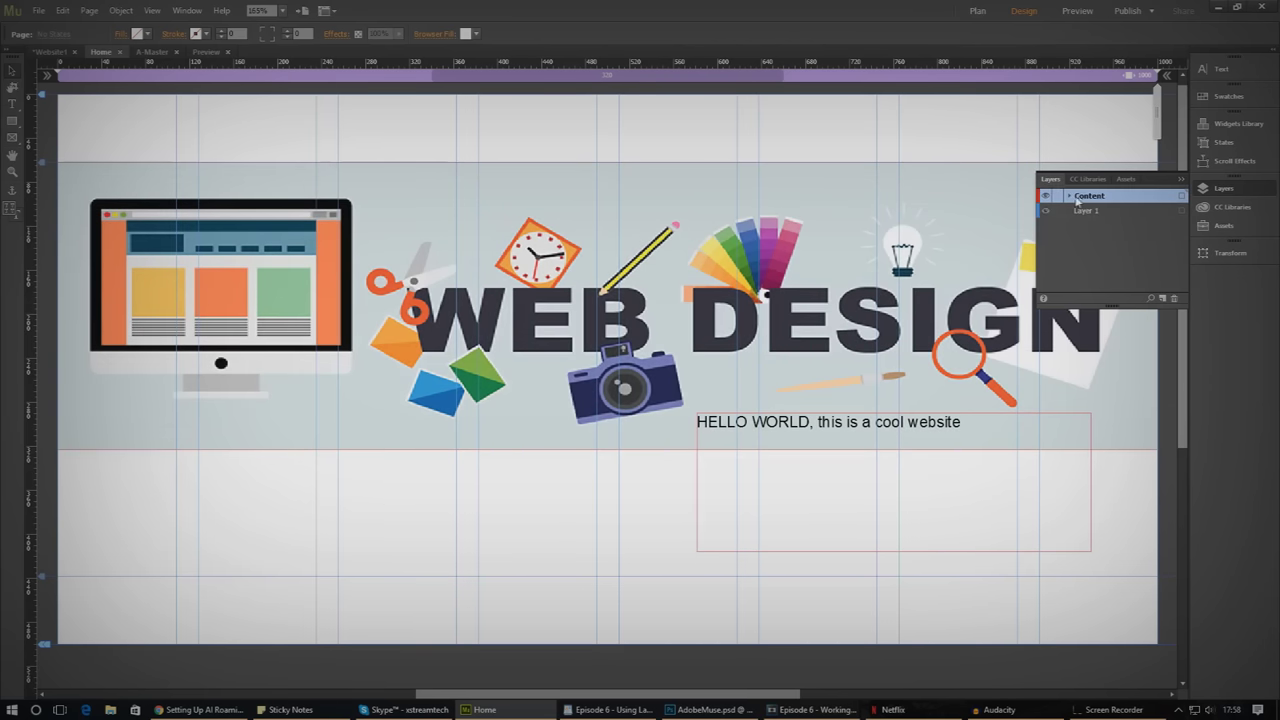
click(1069, 196)
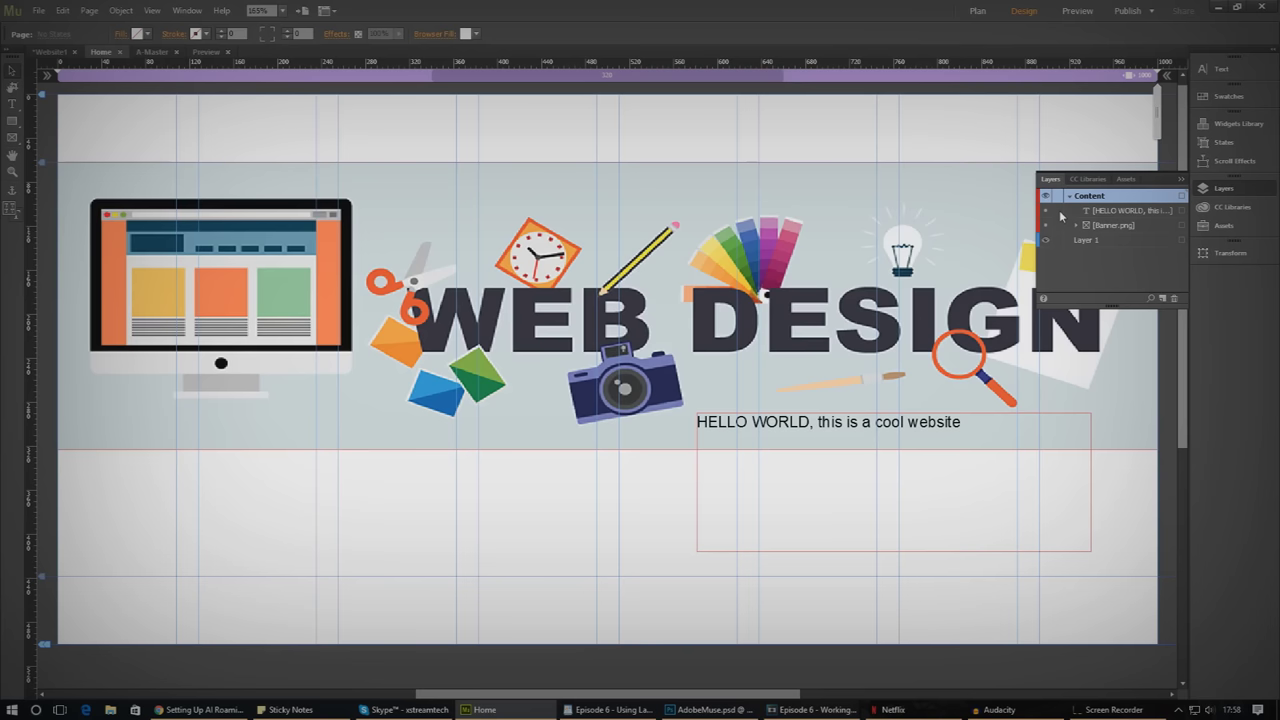
- Toggle Banner.png visibility until the banner shows again, then lock it
click(1046, 225)
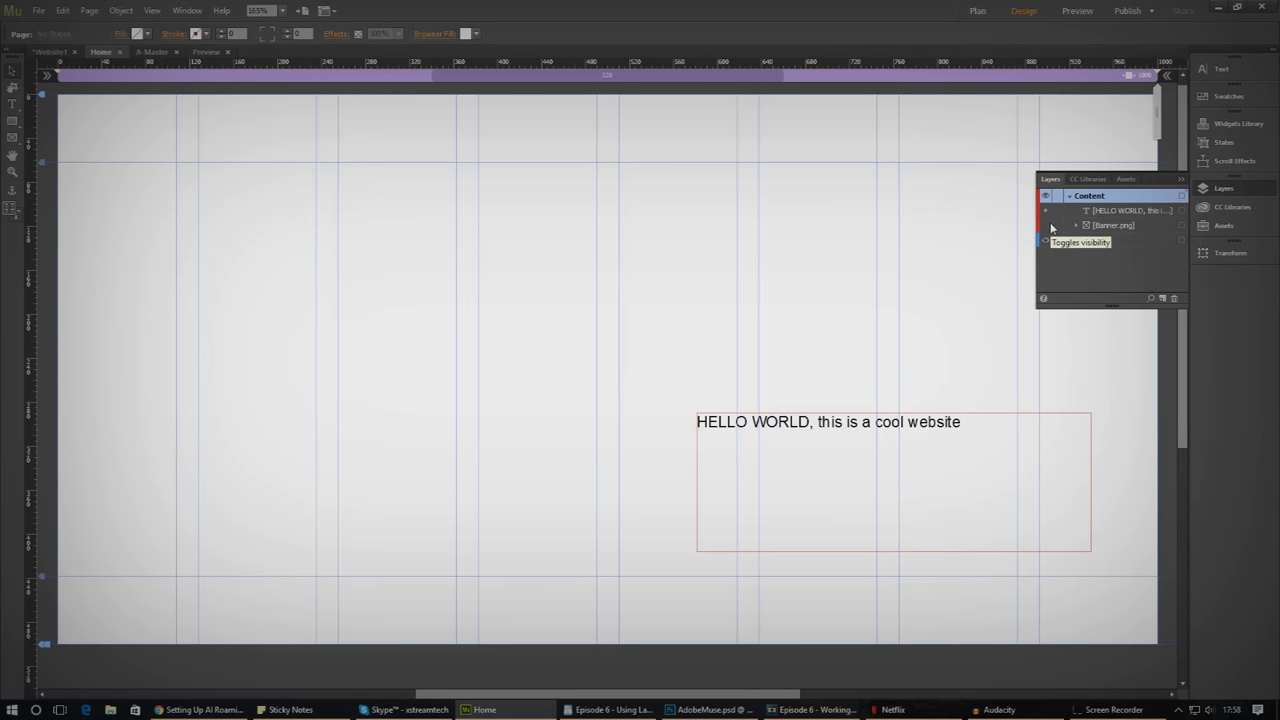
click(1046, 225)
click(1046, 225)
click(1048, 225)
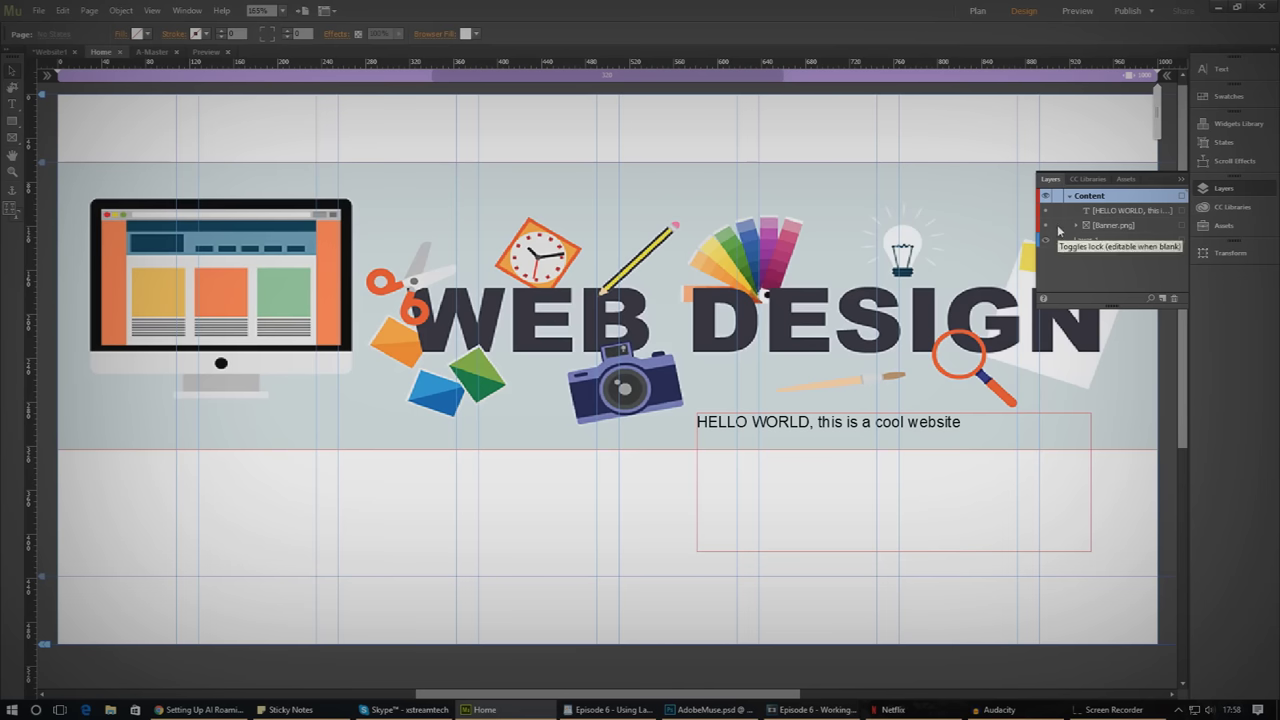
click(1057, 229)
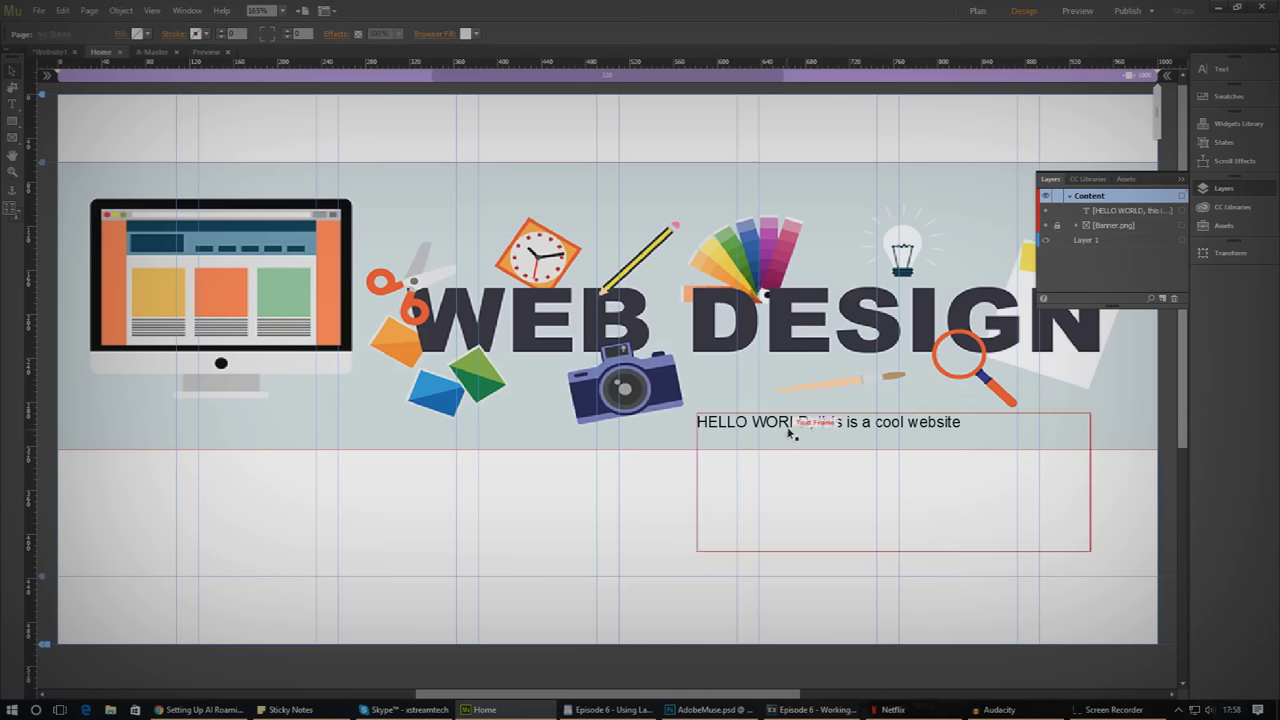
- Move the HELLO WORLD text frame down-left below the banner, leaving it unlocked
drag(796, 431, 630, 479)
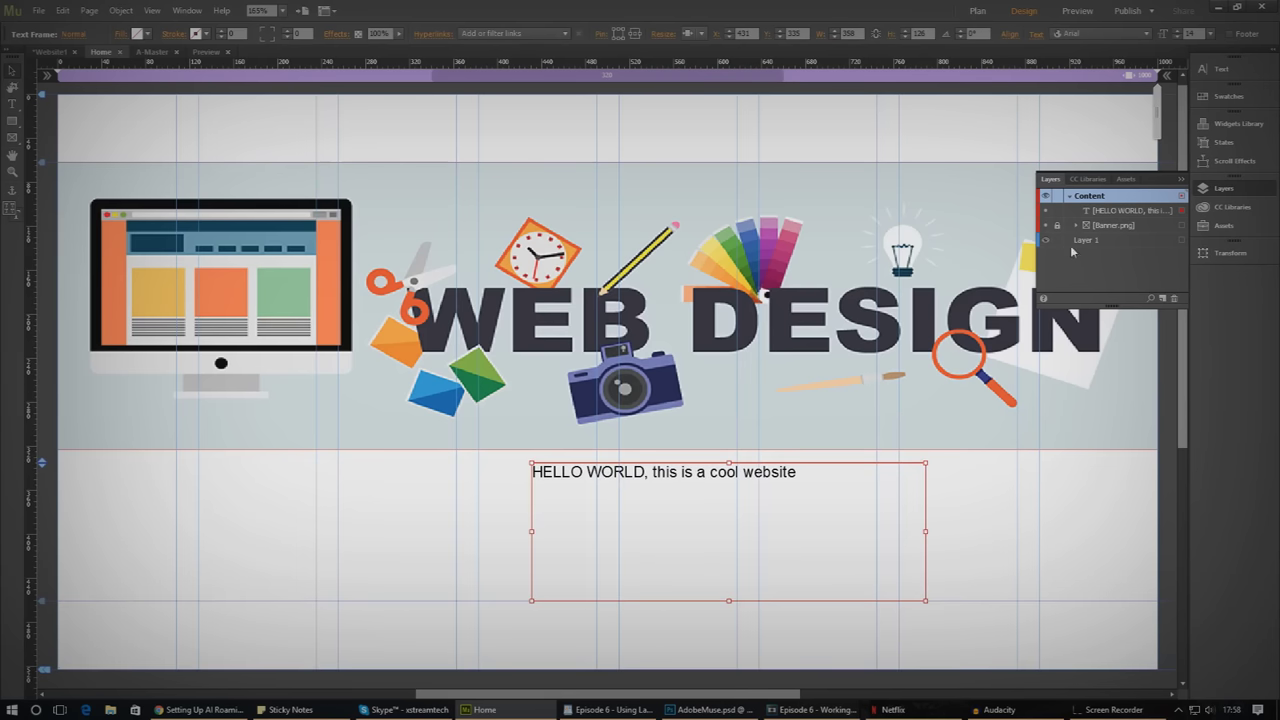
click(1057, 211)
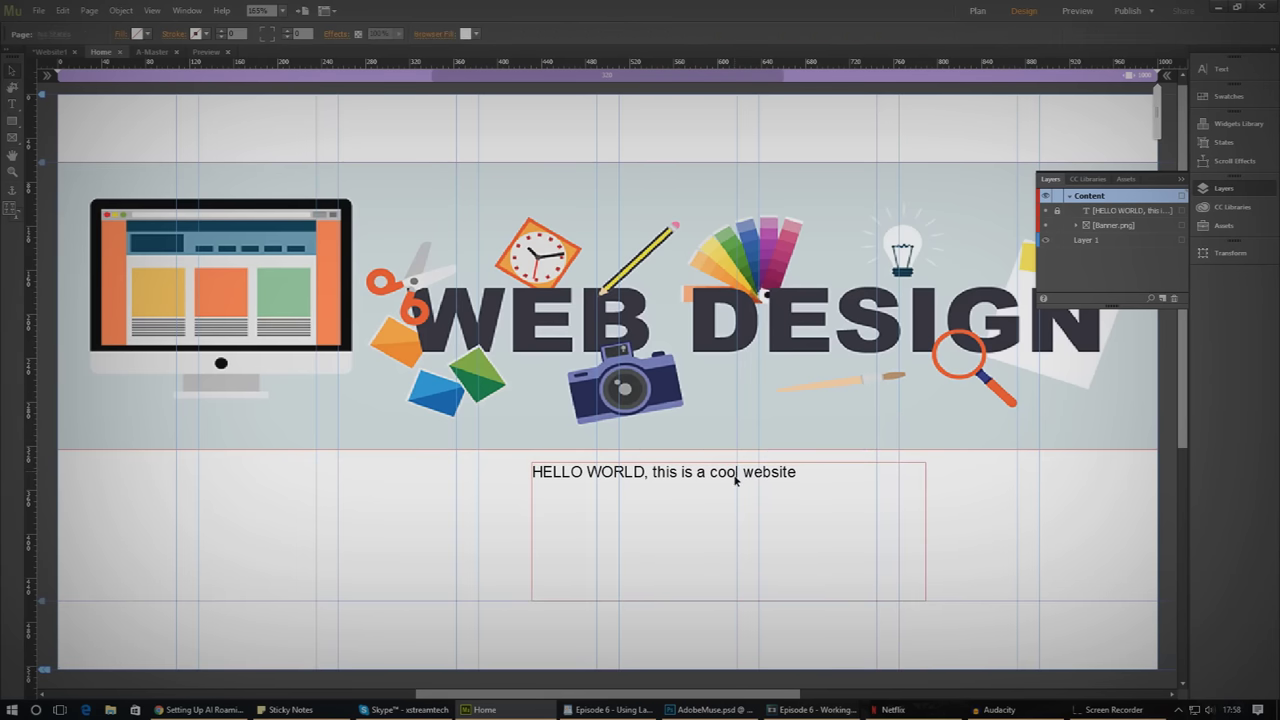
click(1058, 212)
click(1095, 239)
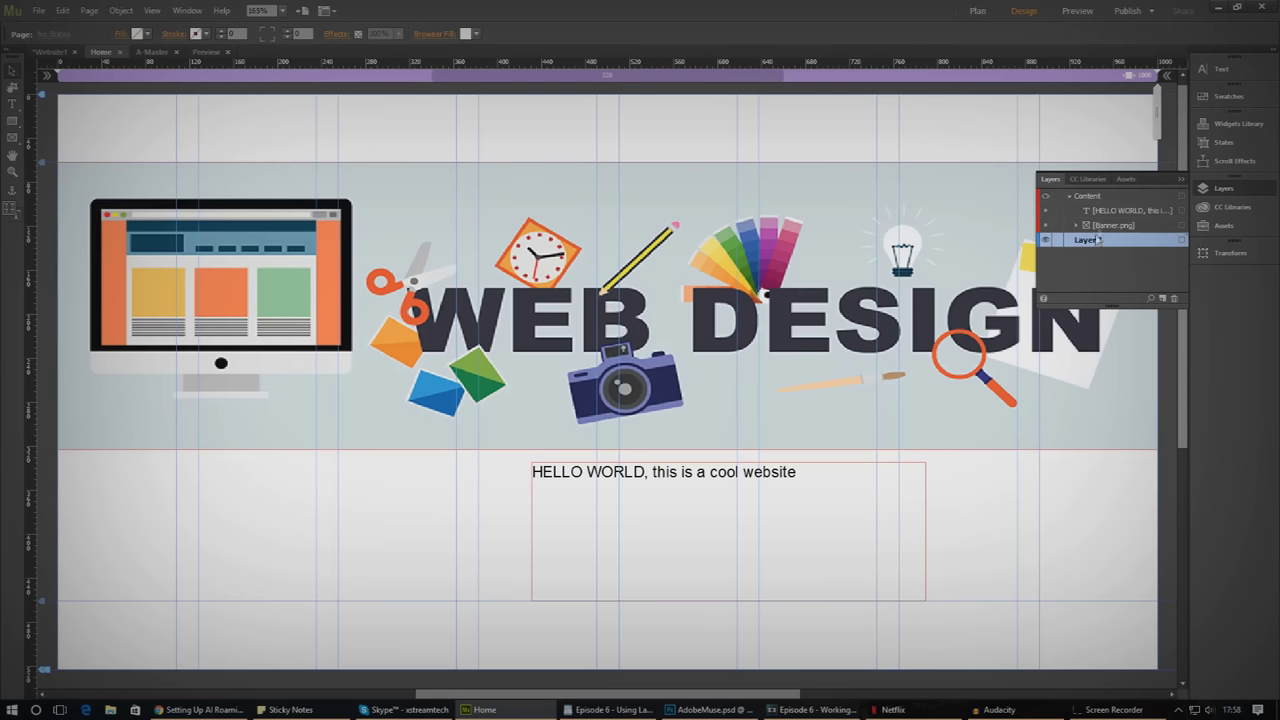
click(1091, 197)
- Set the Content layer's colour to Teal in Layer Options
right_click(1093, 203)
click(1140, 287)
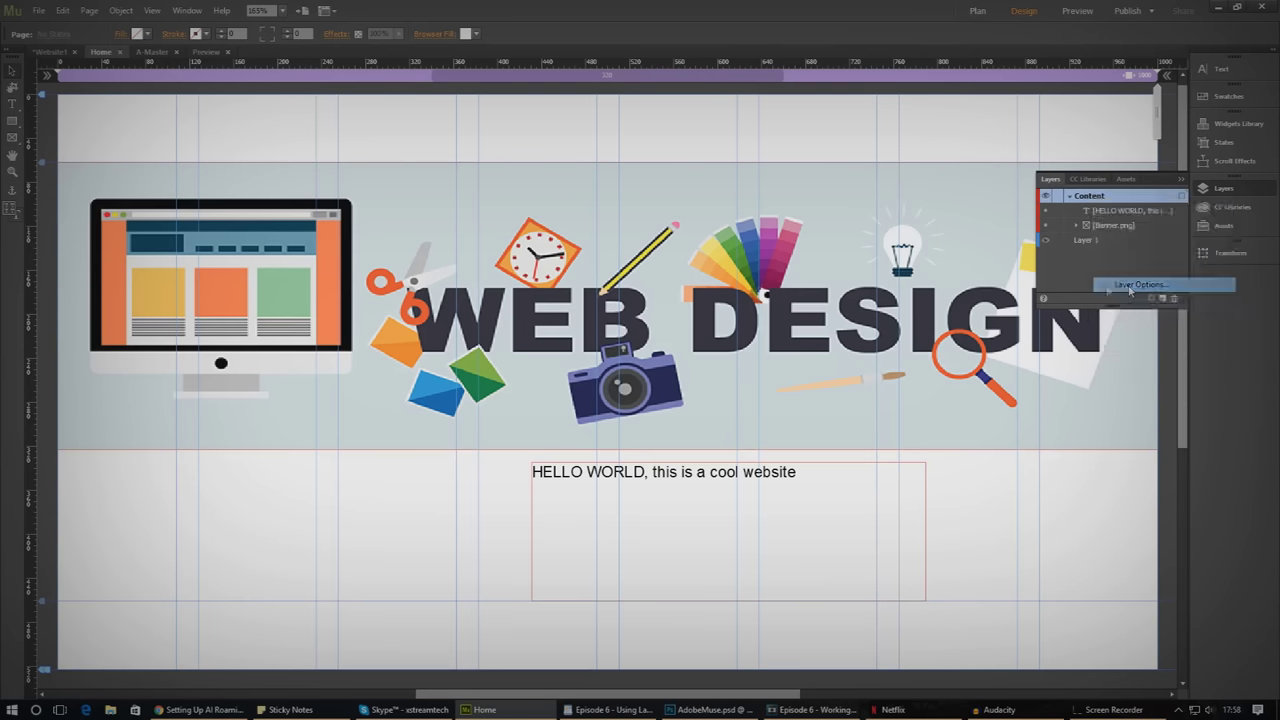
click(634, 337)
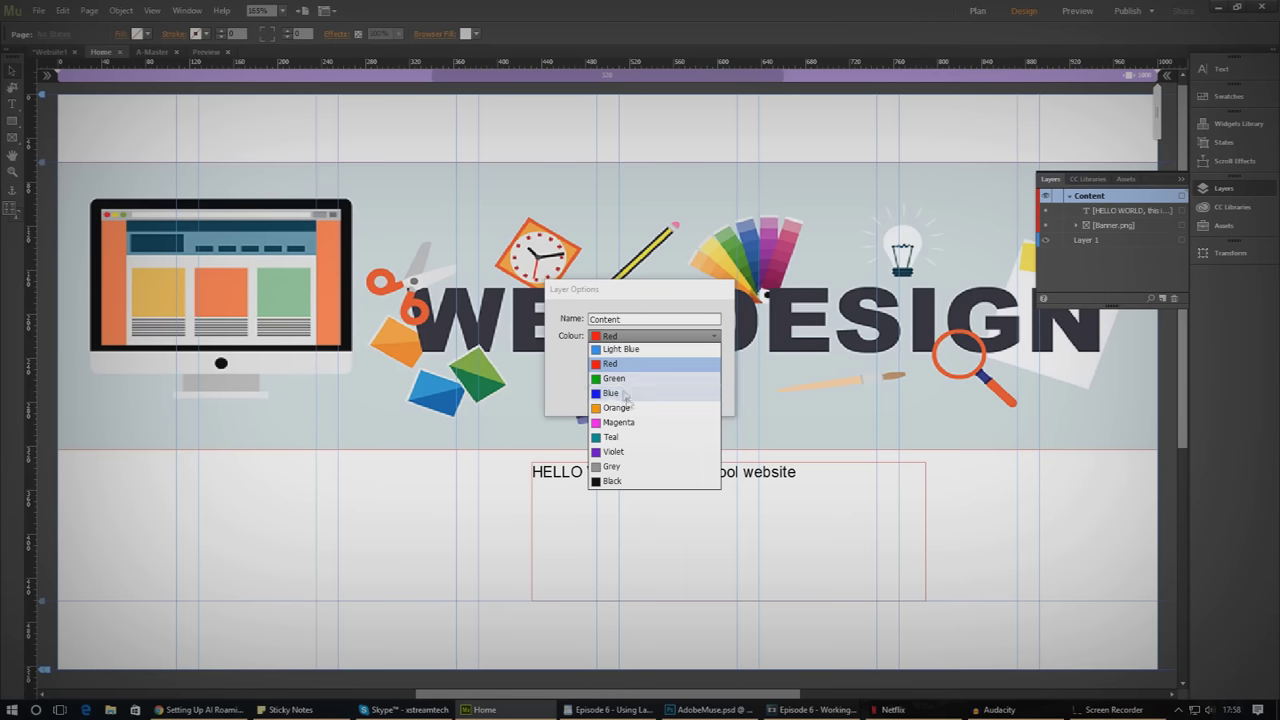
click(629, 440)
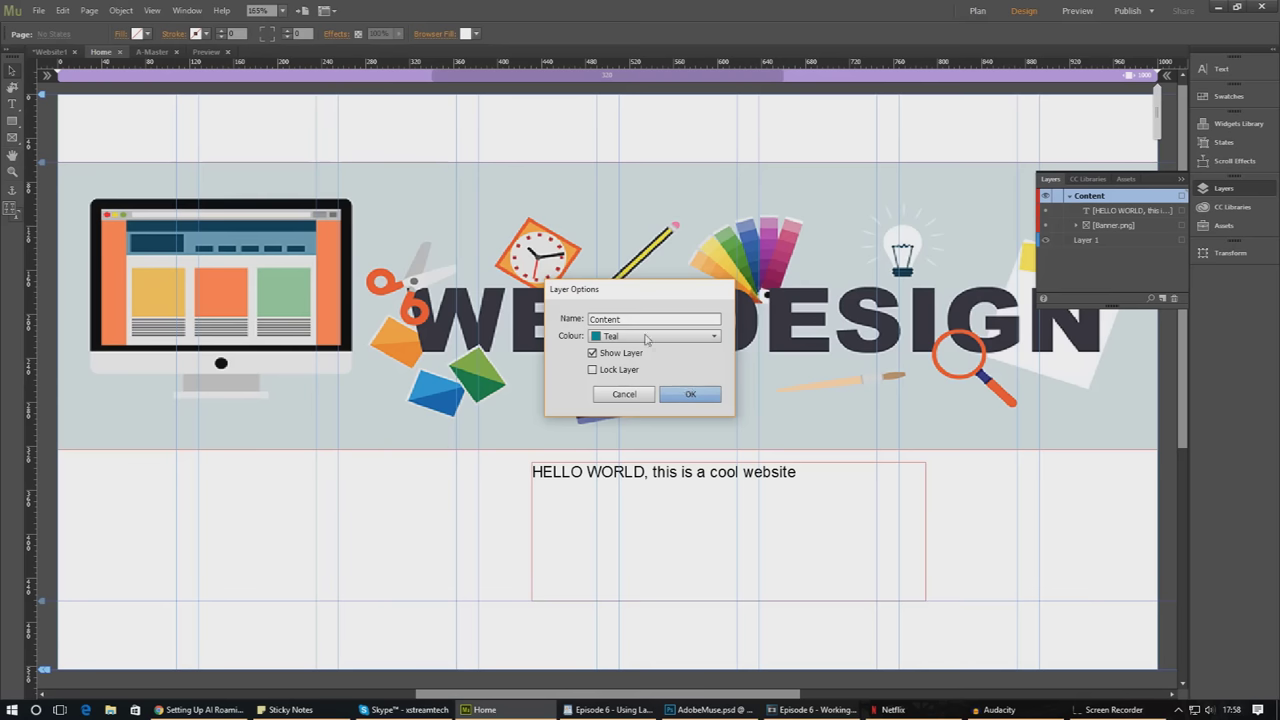
click(690, 395)
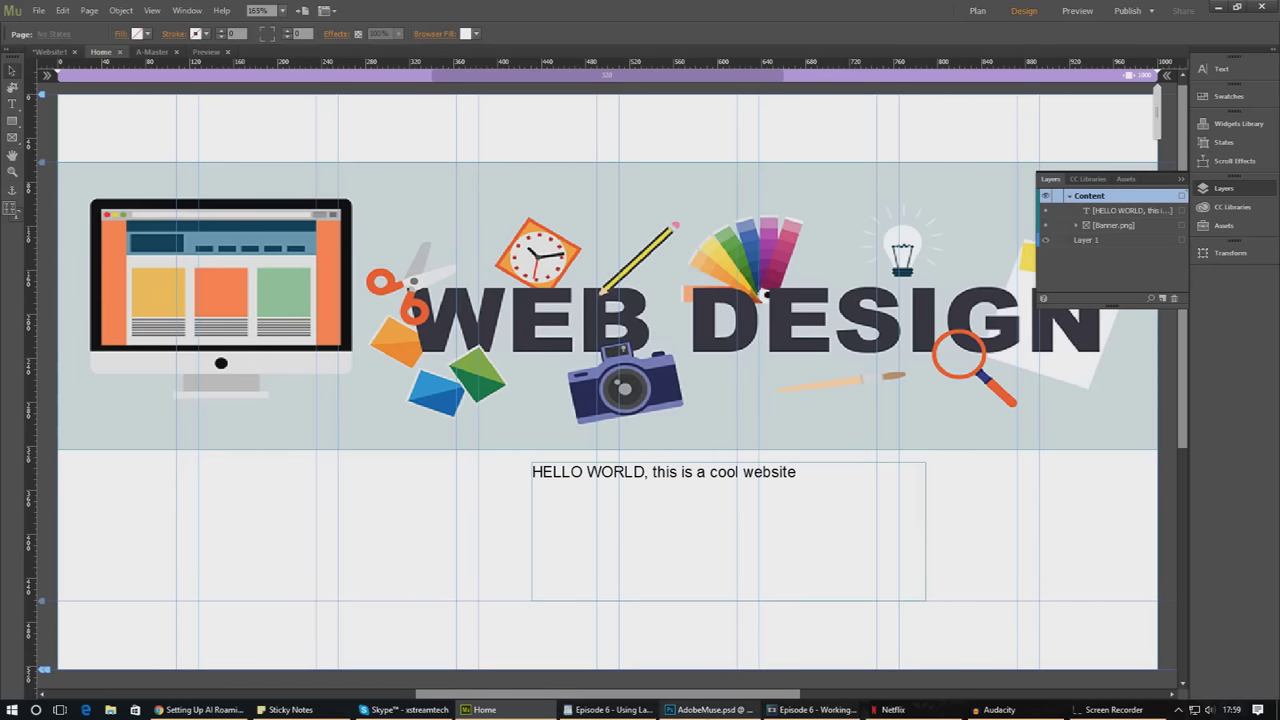
click(712, 709)
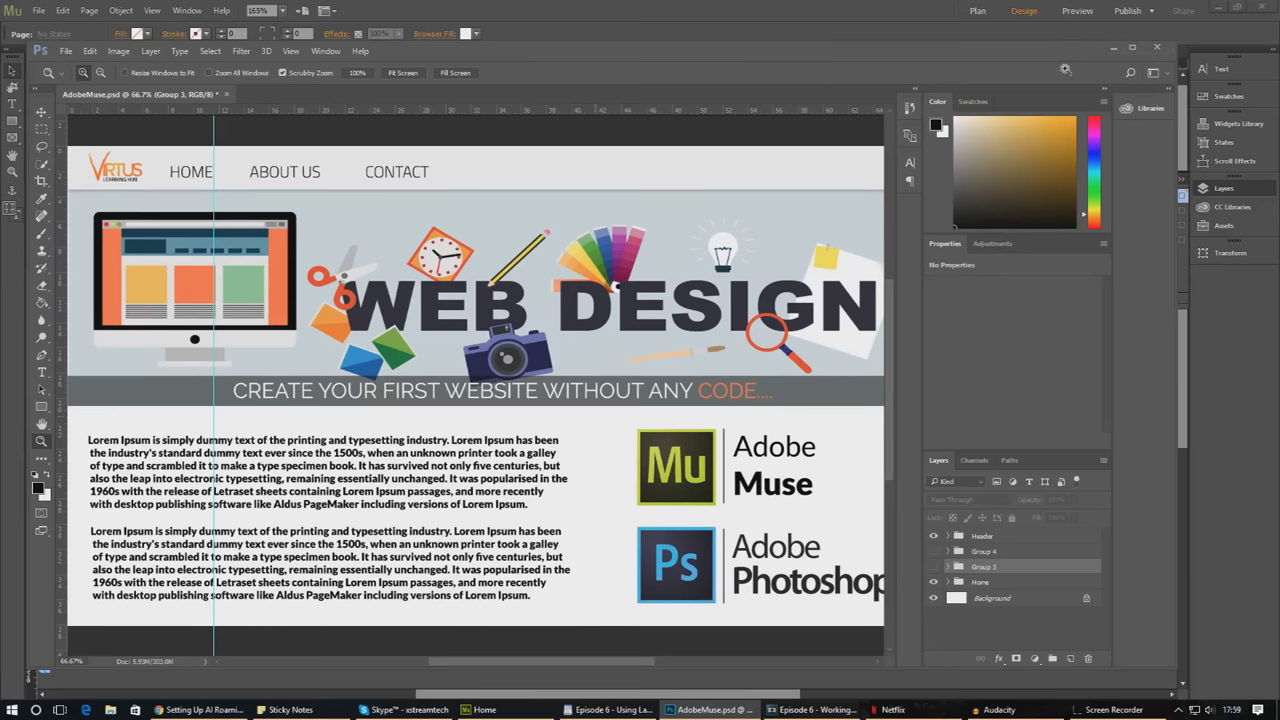
click(1114, 48)
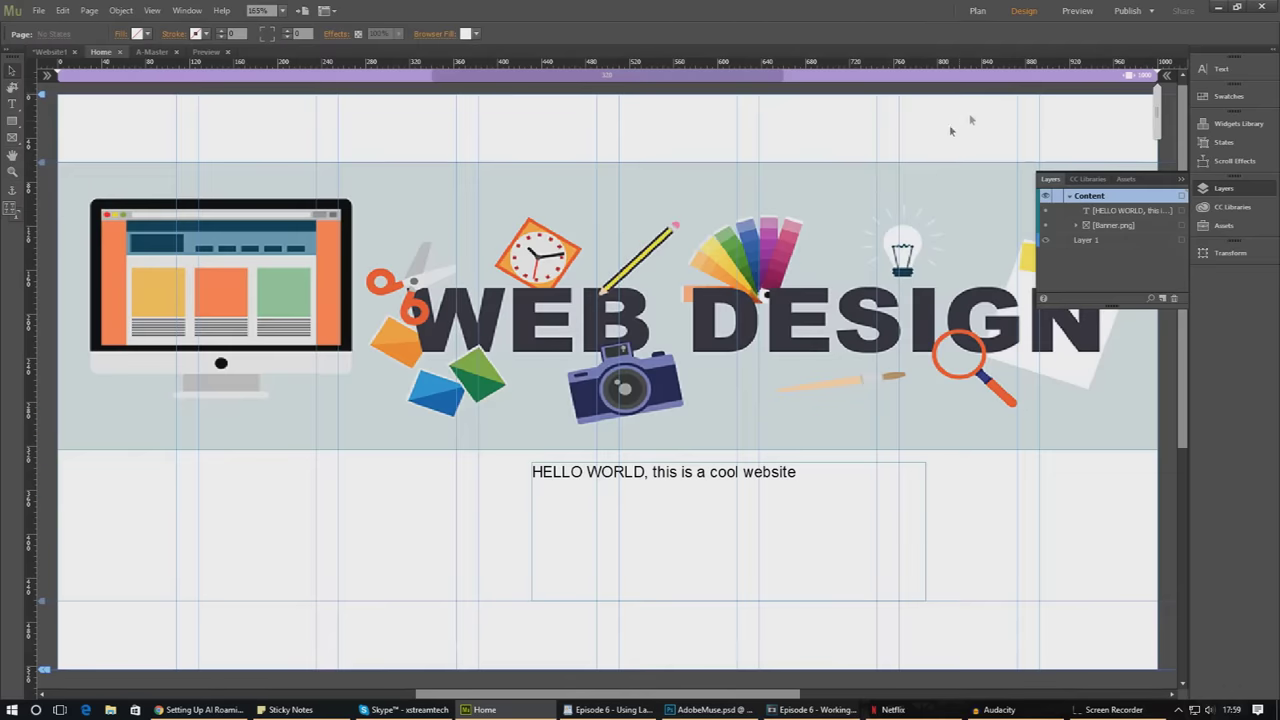
- Draw a 997 × 36 px rectangle across the banner's bottom edge
click(12, 121)
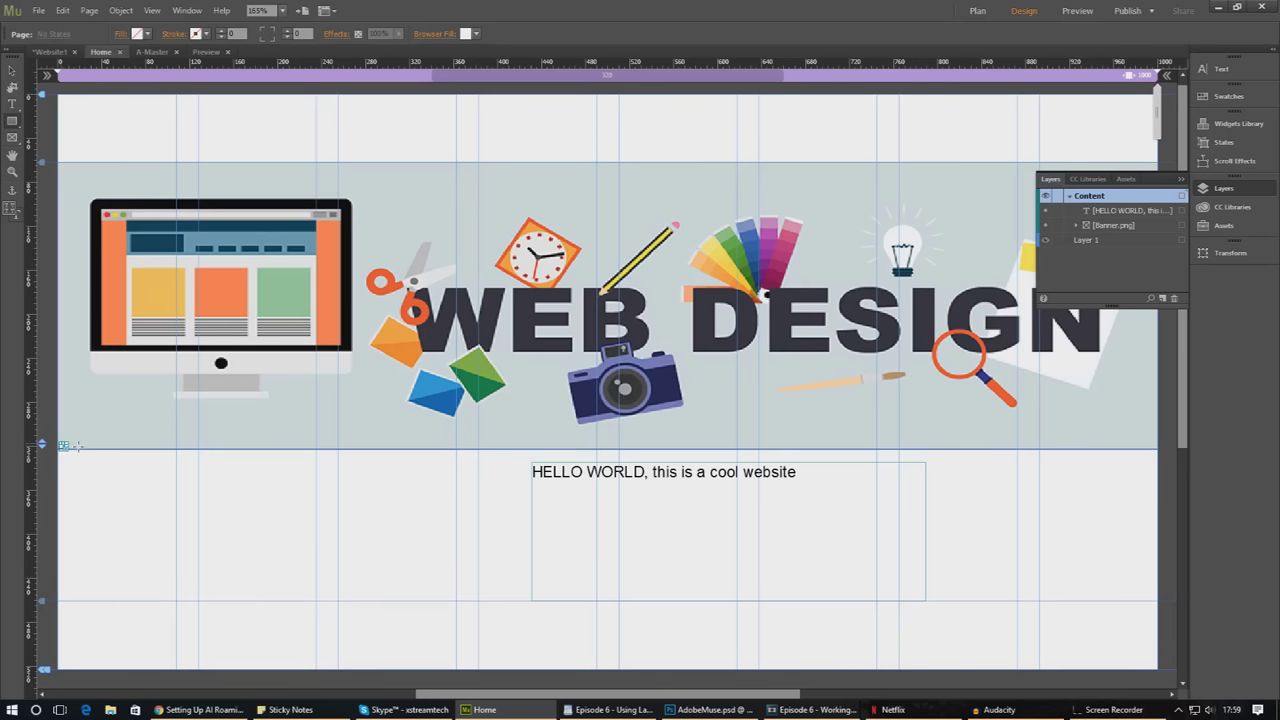
mouse_move(60, 448)
mouse_down()
mouse_move(172, 377)
mouse_move(200, 398)
mouse_move(936, 372)
mouse_move(1160, 398)
mouse_move(1064, 401)
mouse_move(1088, 410)
mouse_up()
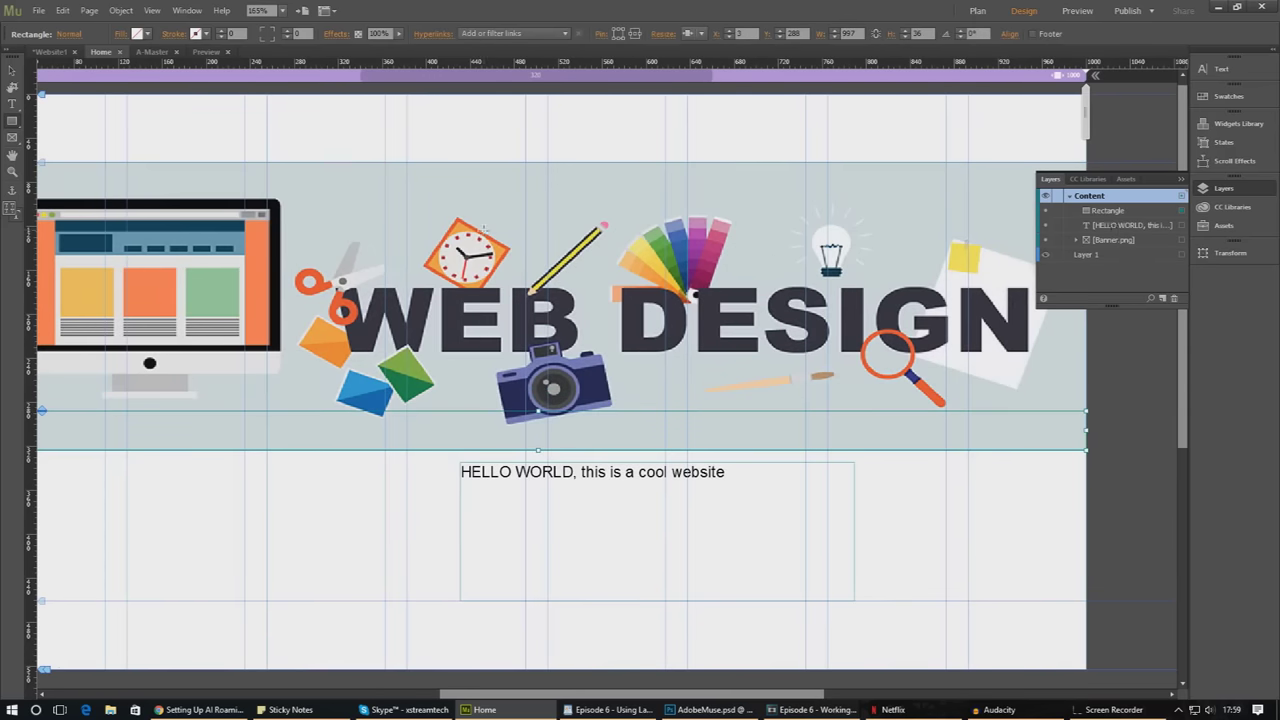
click(146, 34)
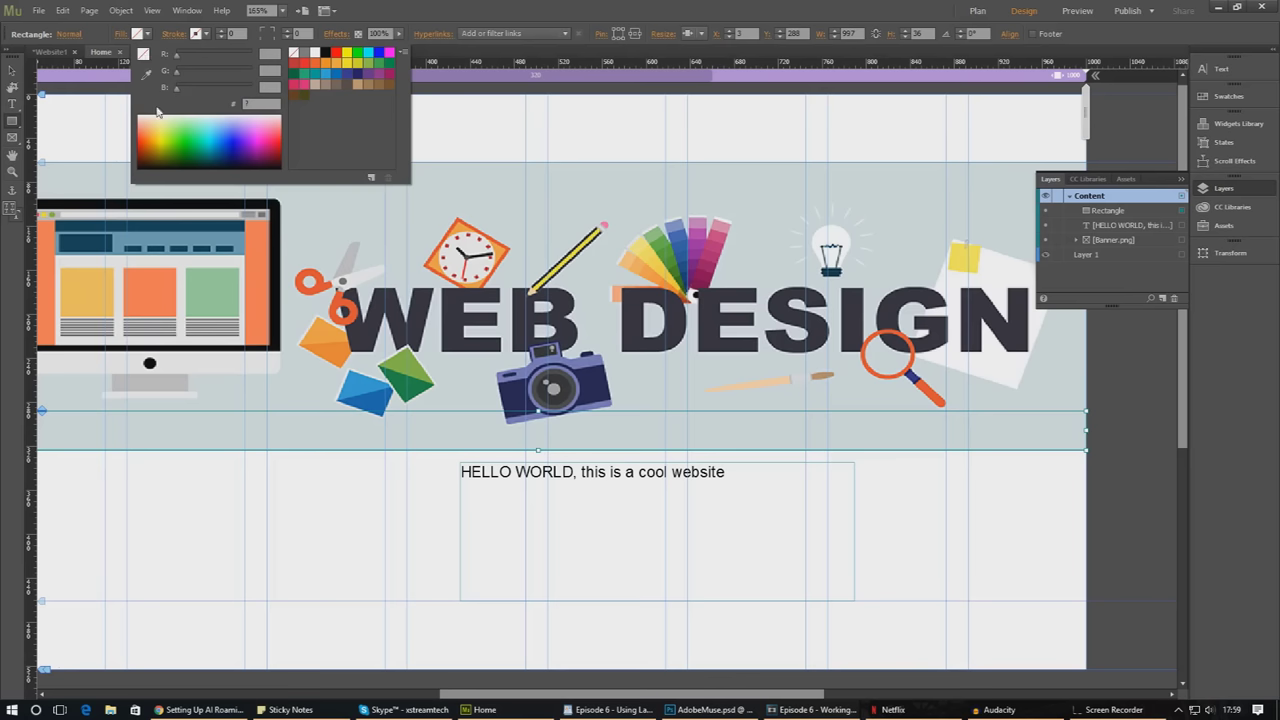
- Fill the strip black and lower its opacity to 60%
click(142, 163)
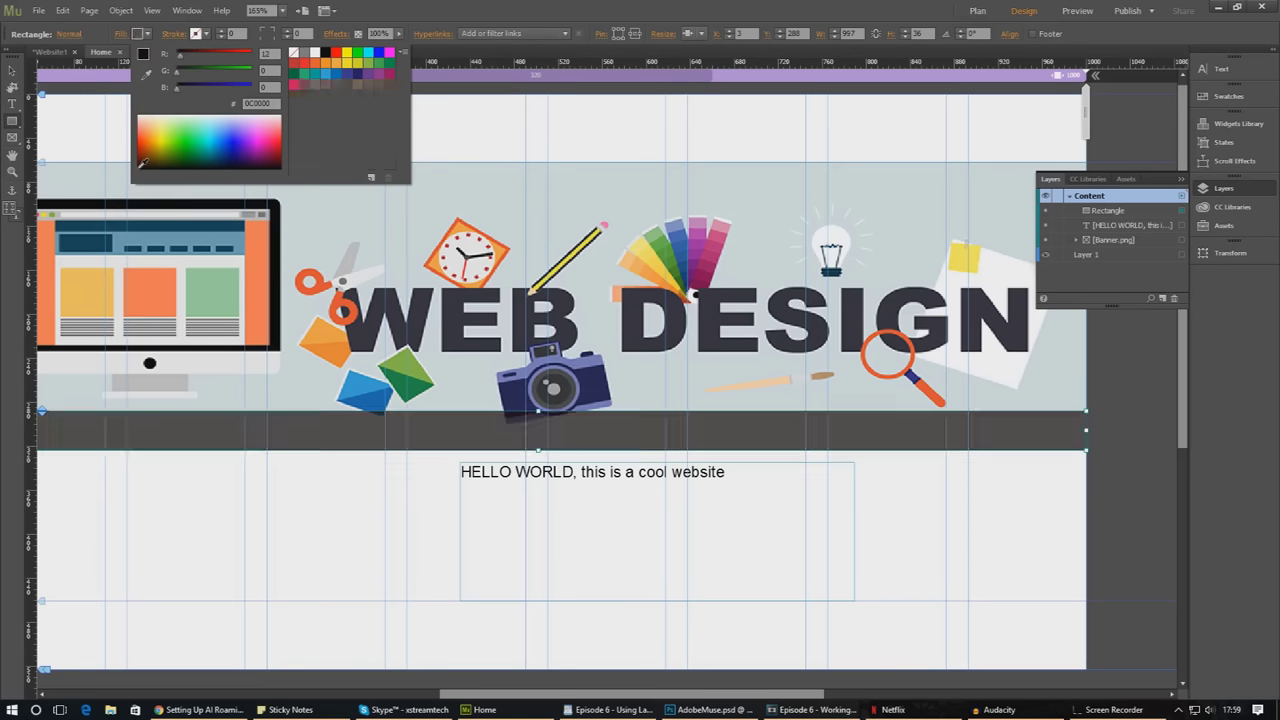
click(325, 55)
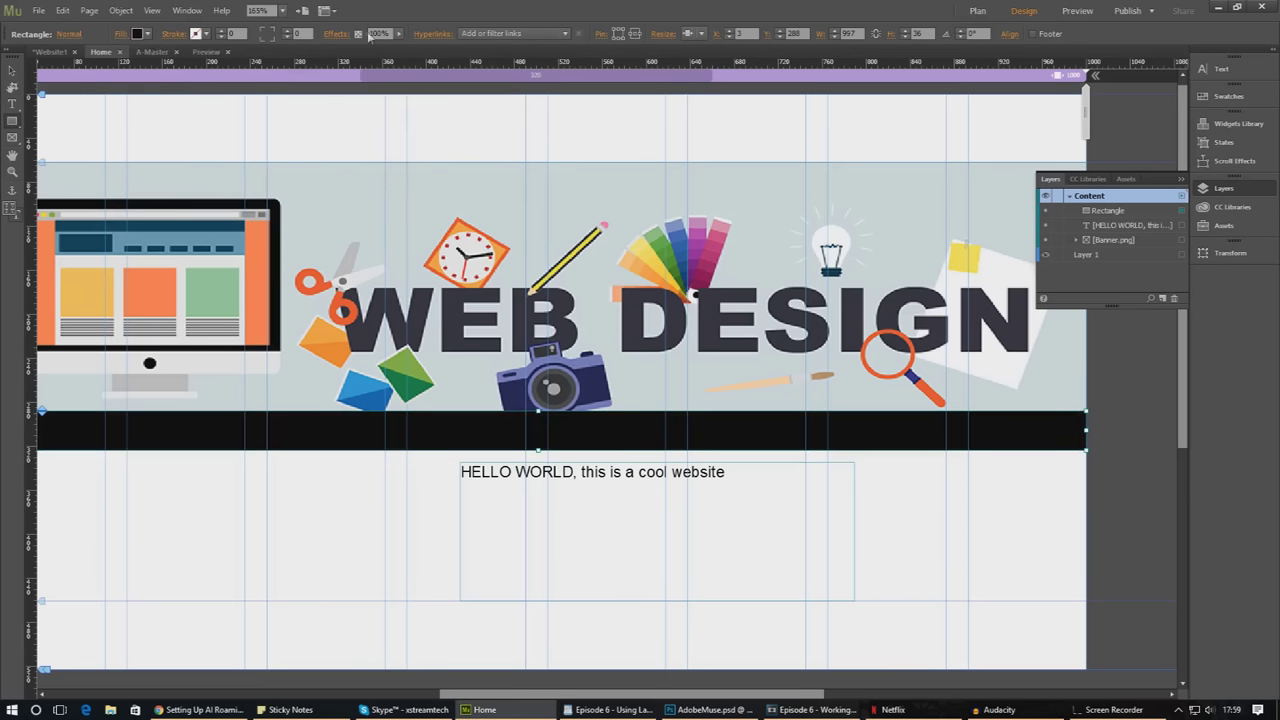
click(399, 33)
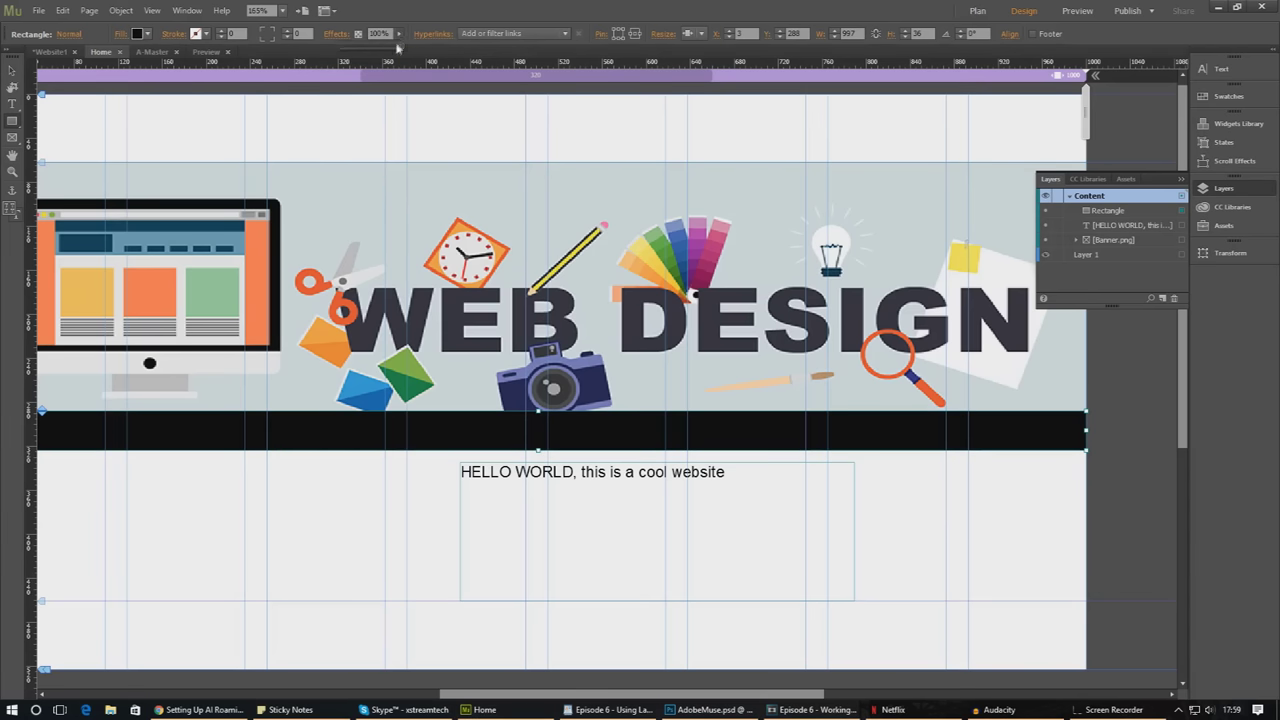
drag(401, 48, 378, 52)
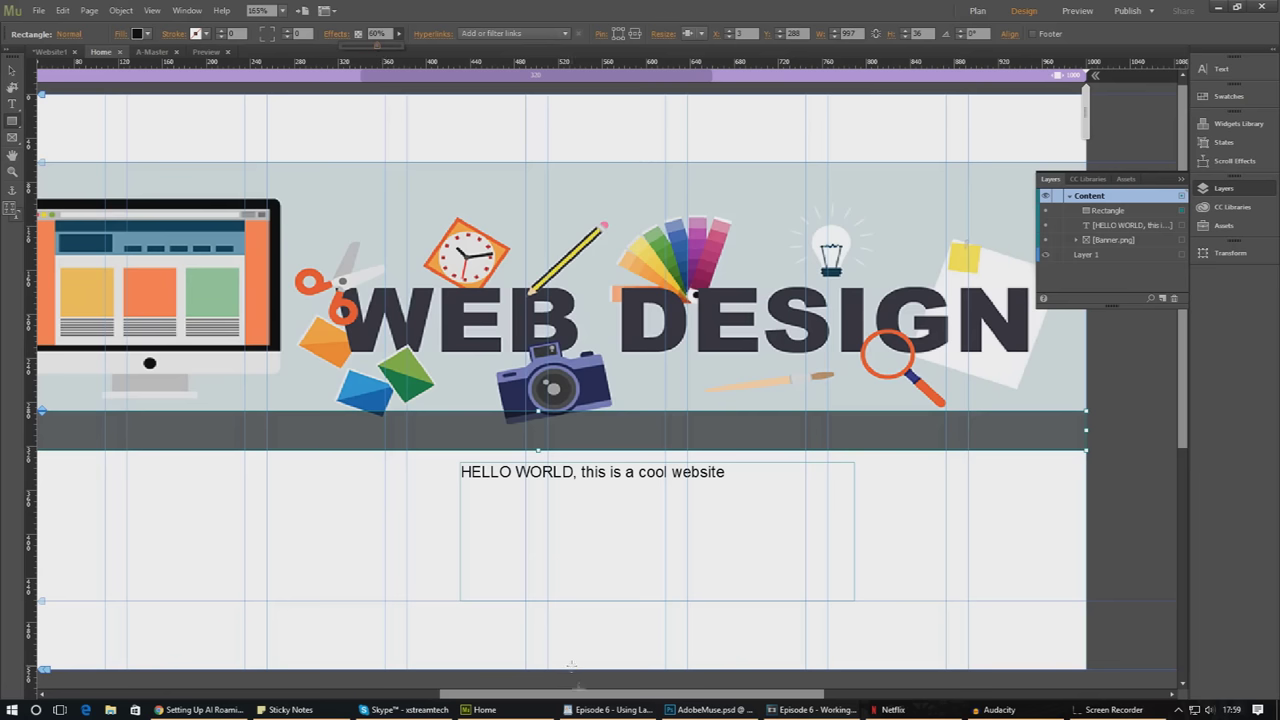
- Widen the strip to 1000 px and draw a text frame across it
drag(542, 700, 498, 700)
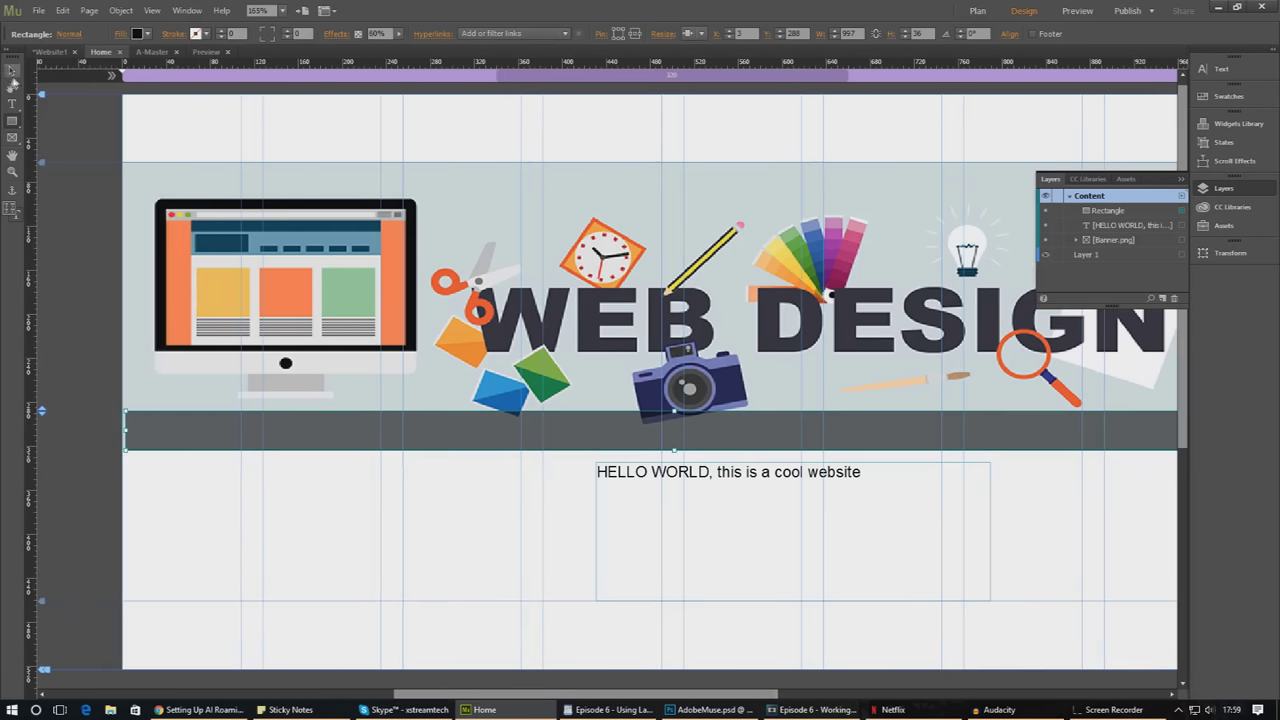
drag(126, 430, 122, 430)
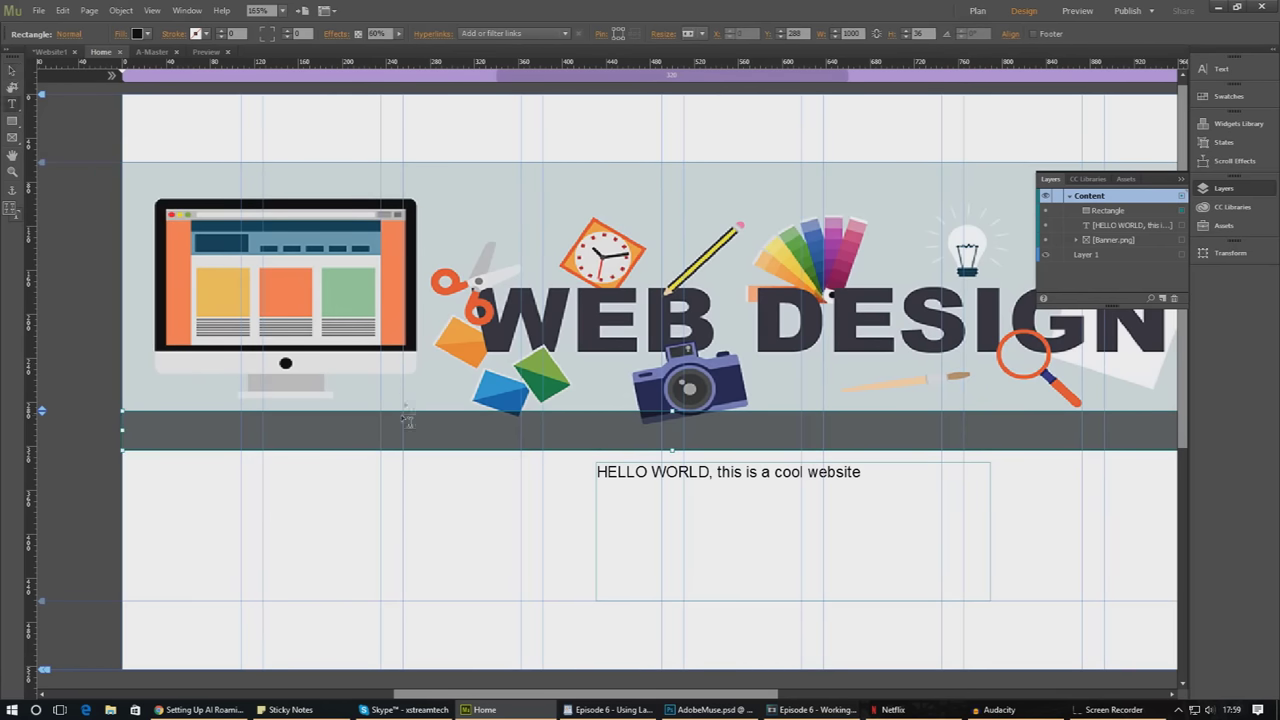
drag(450, 420, 1133, 451)
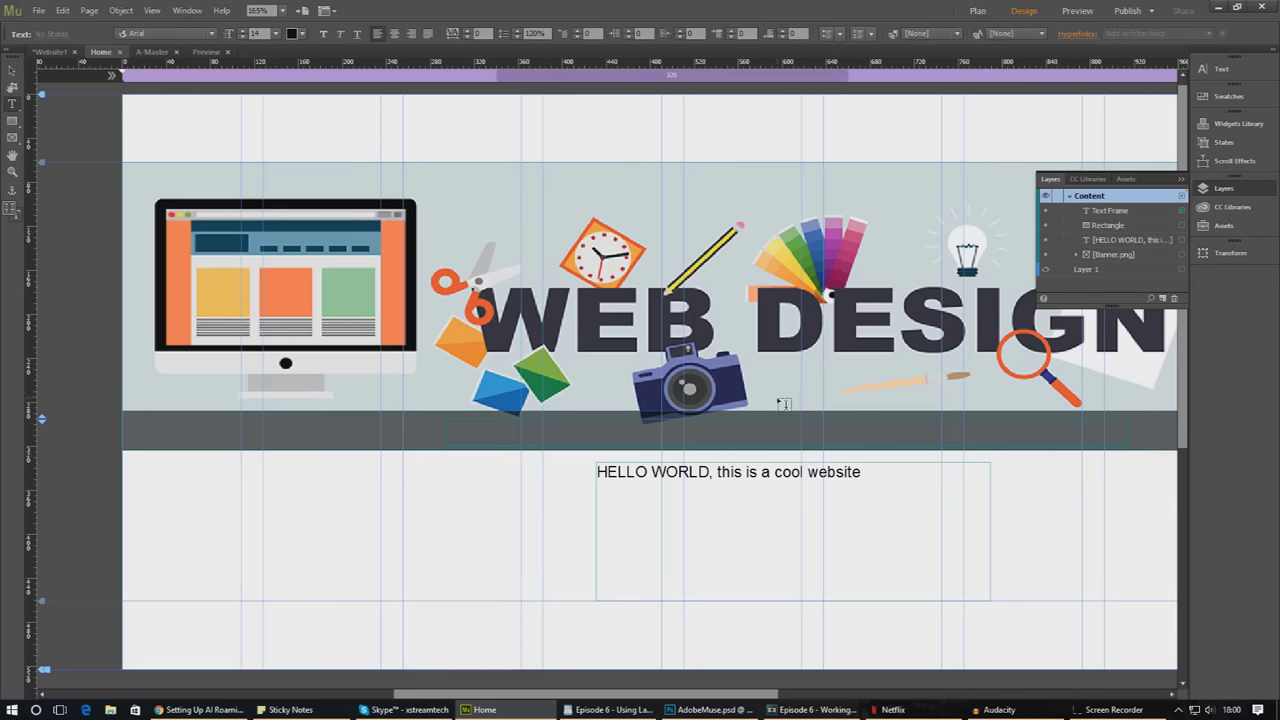
- Enter 'Create cool websites' in the text frame and preview the page
text(Create cool websites)
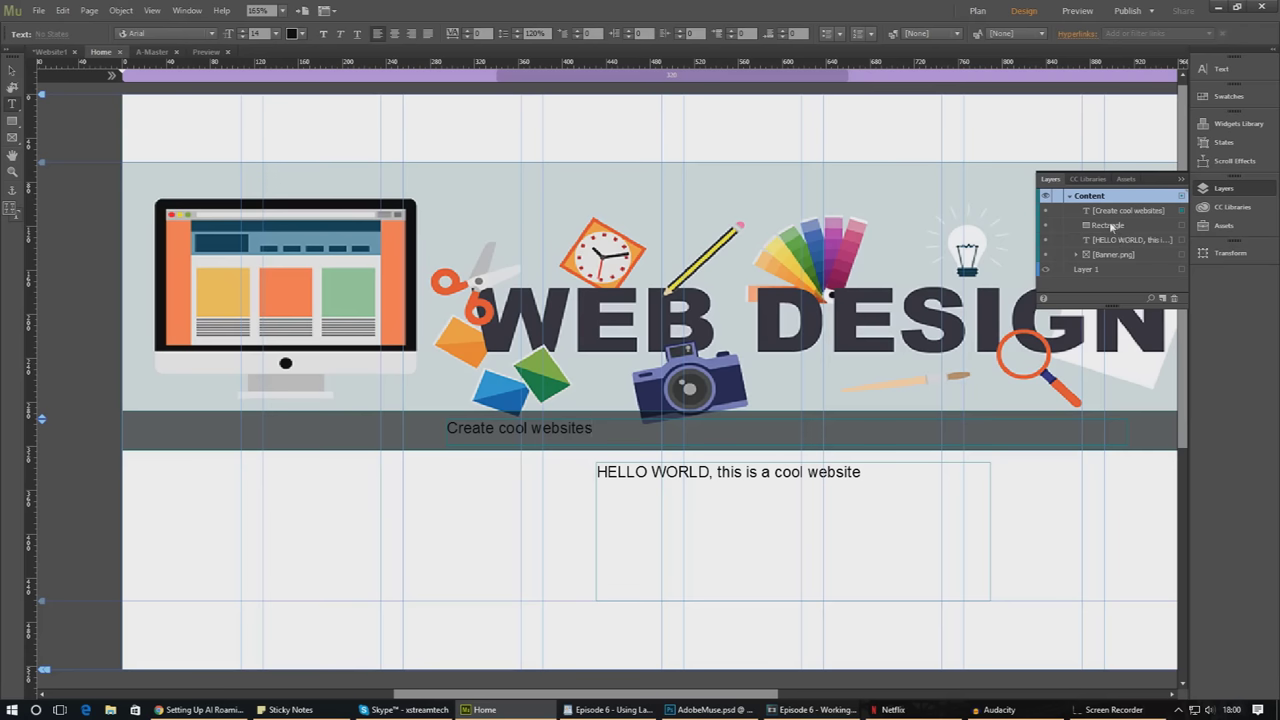
click(1077, 10)
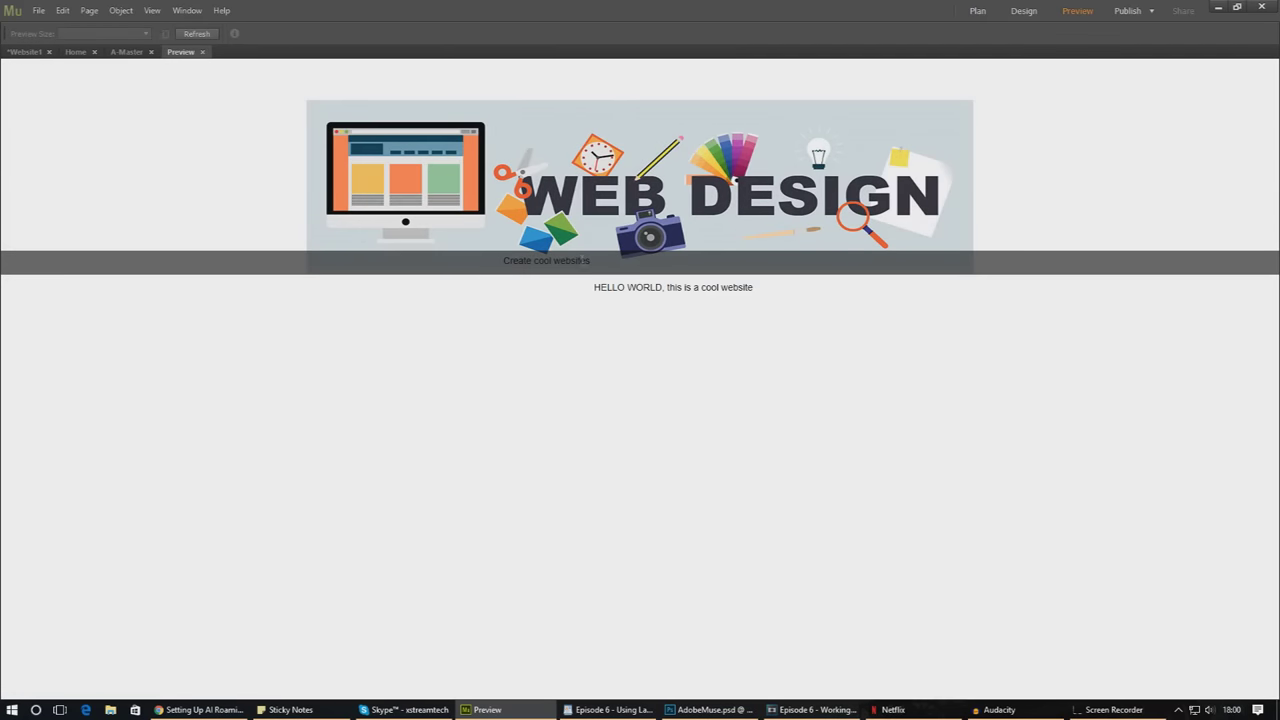
drag(603, 263, 511, 266)
click(511, 267)
drag(505, 261, 598, 266)
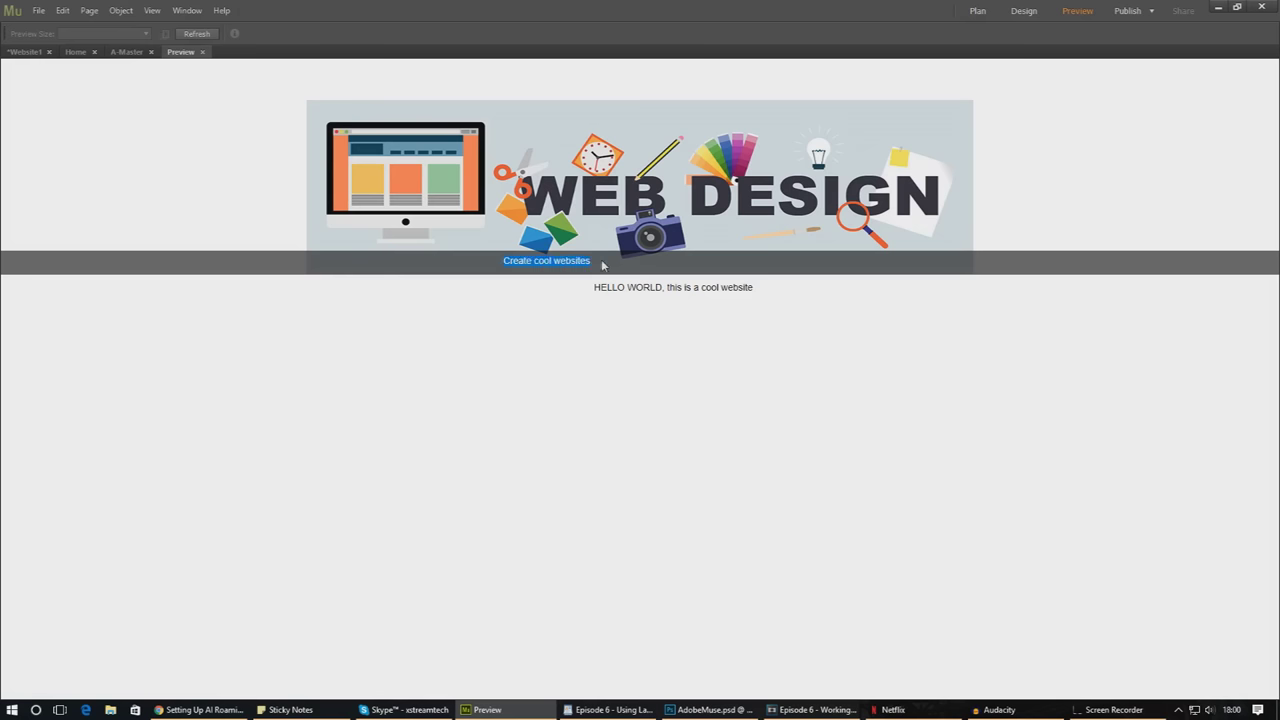